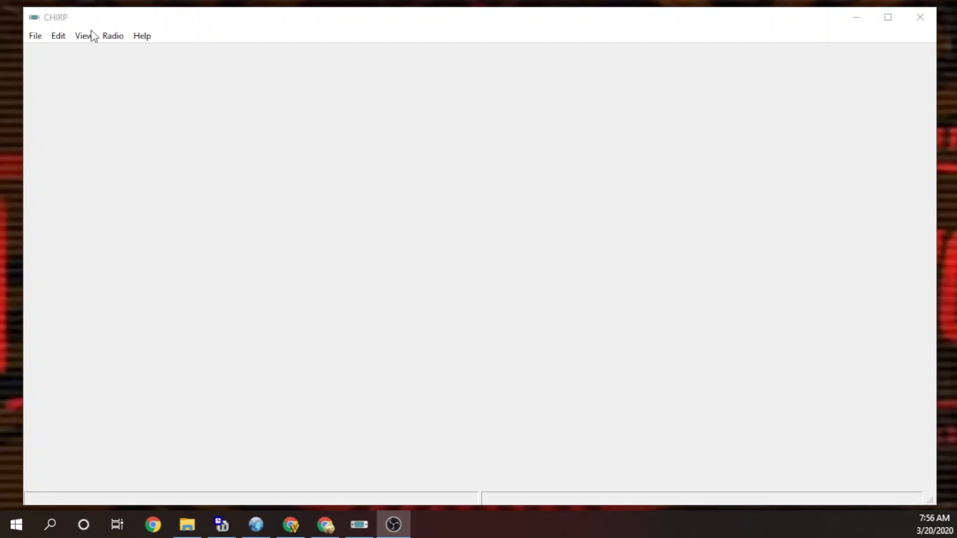
- Download the memories from the Icom IC-2730A on COM4 and dismiss the radio information notice
click(115, 37)
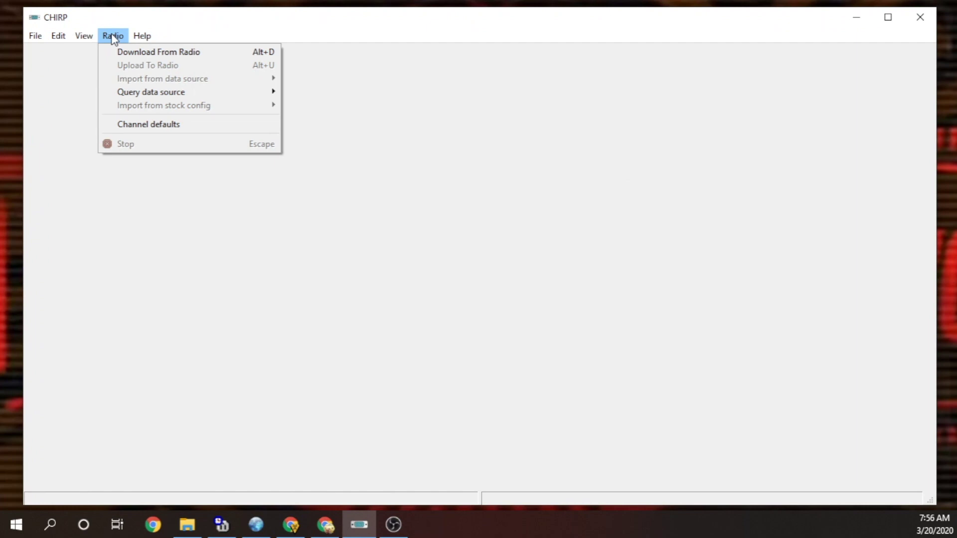
click(140, 55)
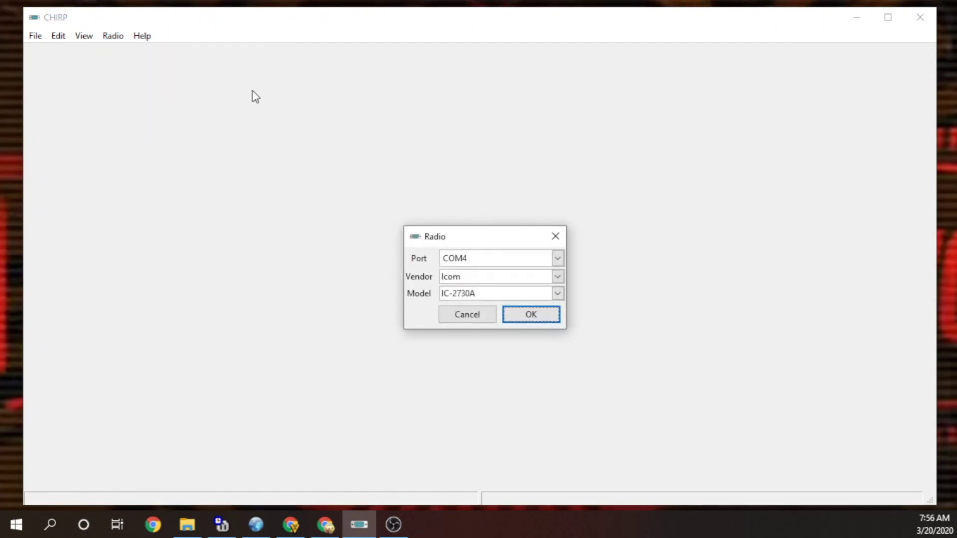
click(540, 324)
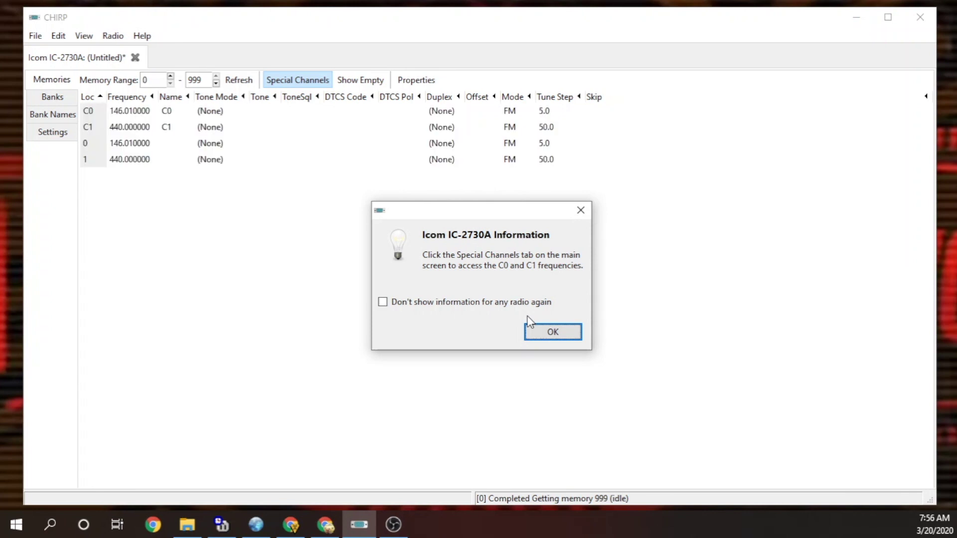
click(552, 330)
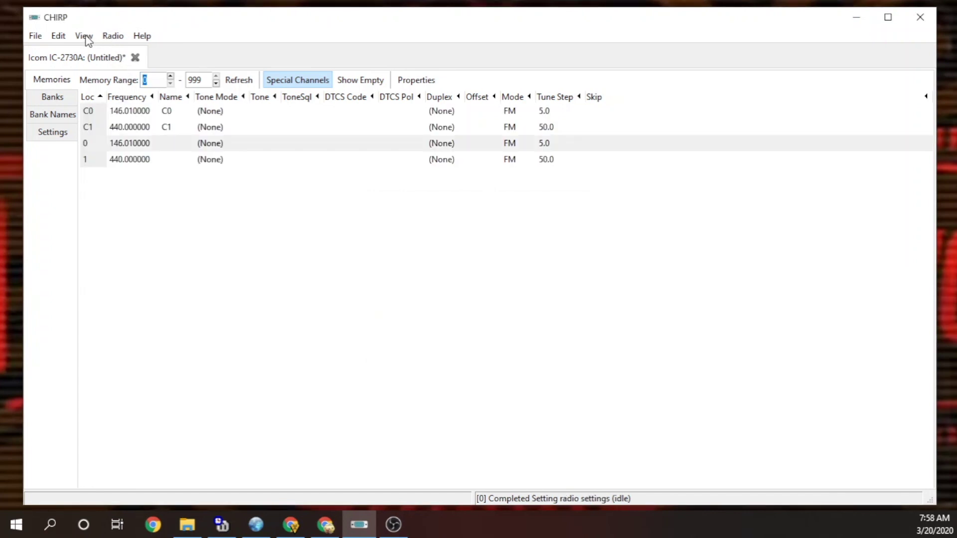
- Import all compatible repeaters from a RepeaterBook proximity query with distance 50 and all bands
click(113, 37)
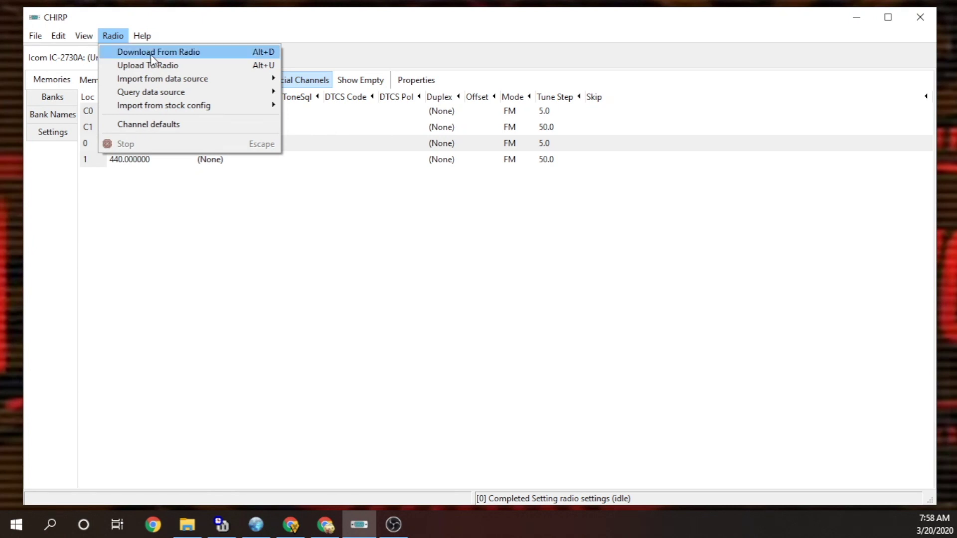
mouse_move(171, 79)
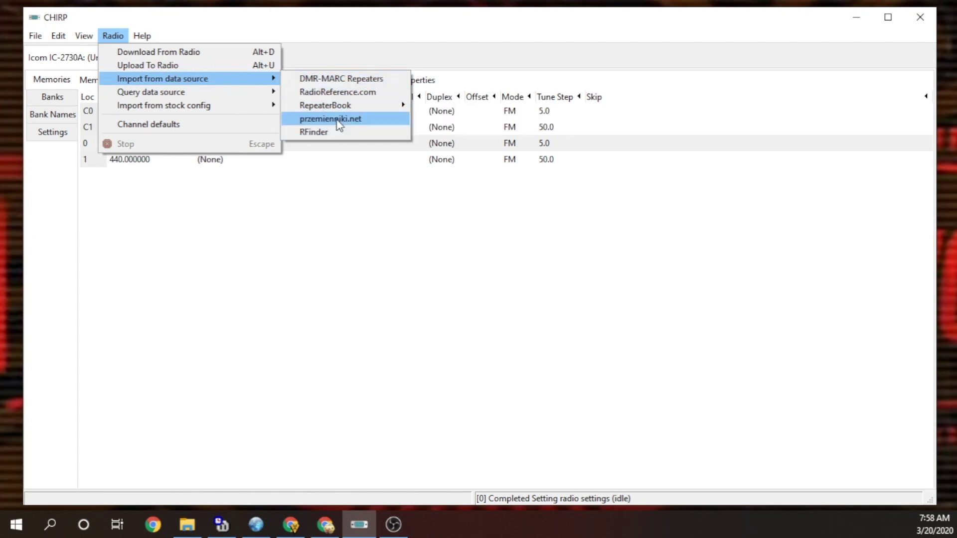
mouse_move(347, 107)
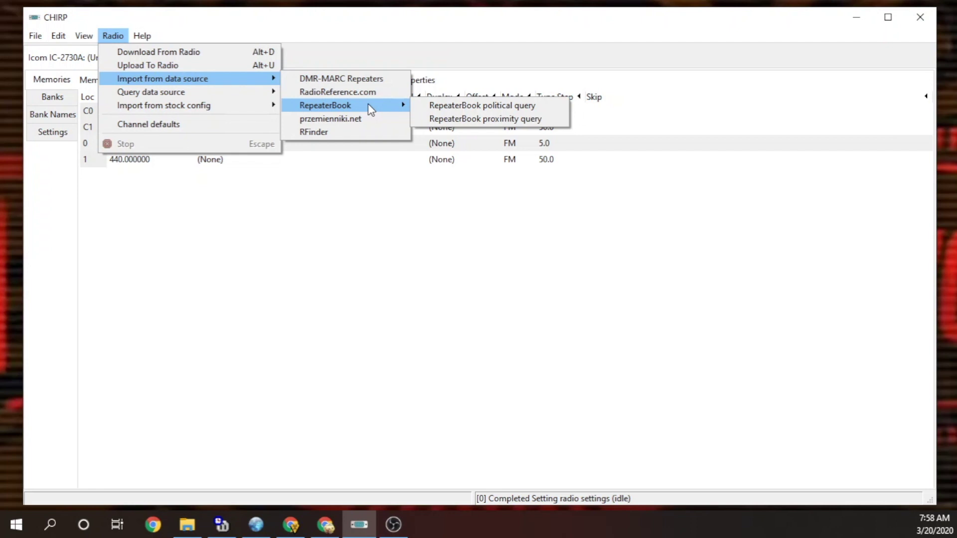
click(465, 119)
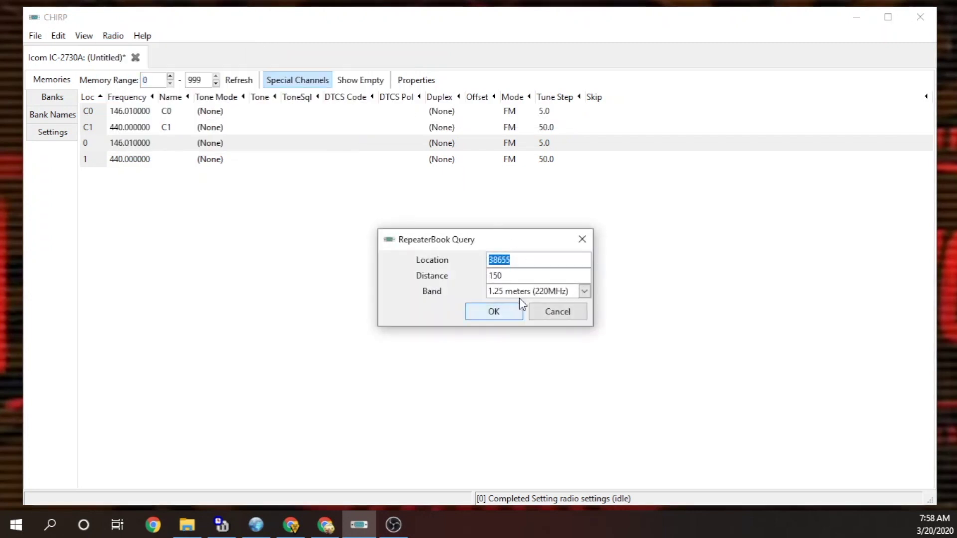
click(523, 274)
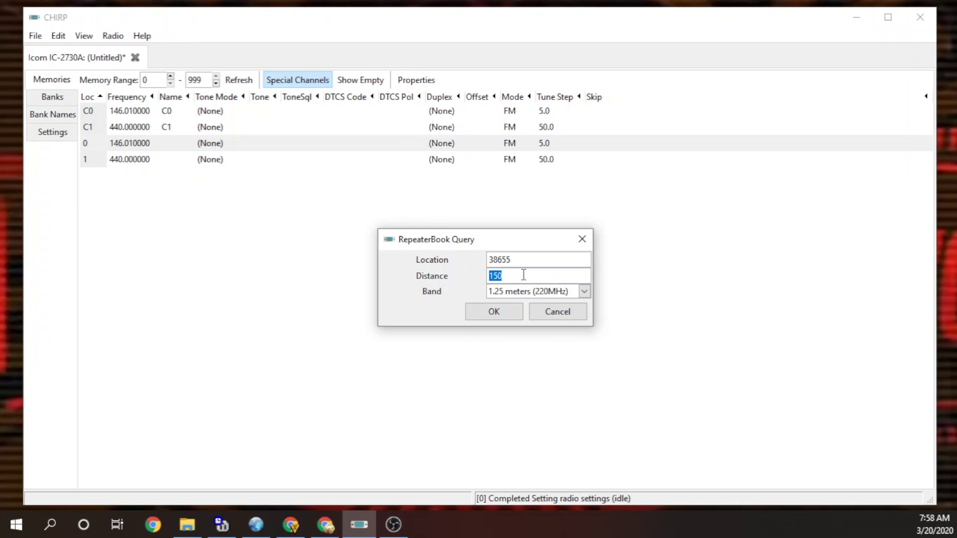
text(50)
click(587, 291)
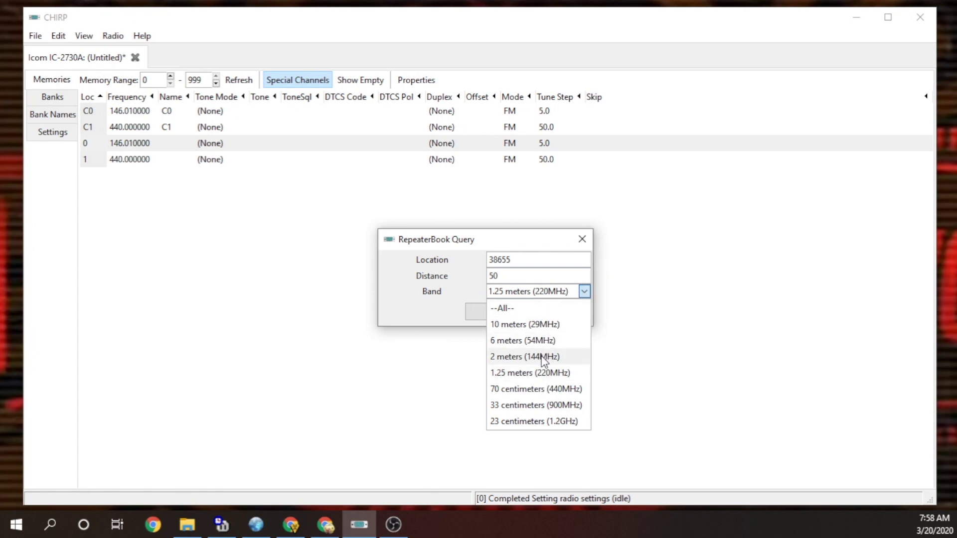
click(513, 309)
click(513, 311)
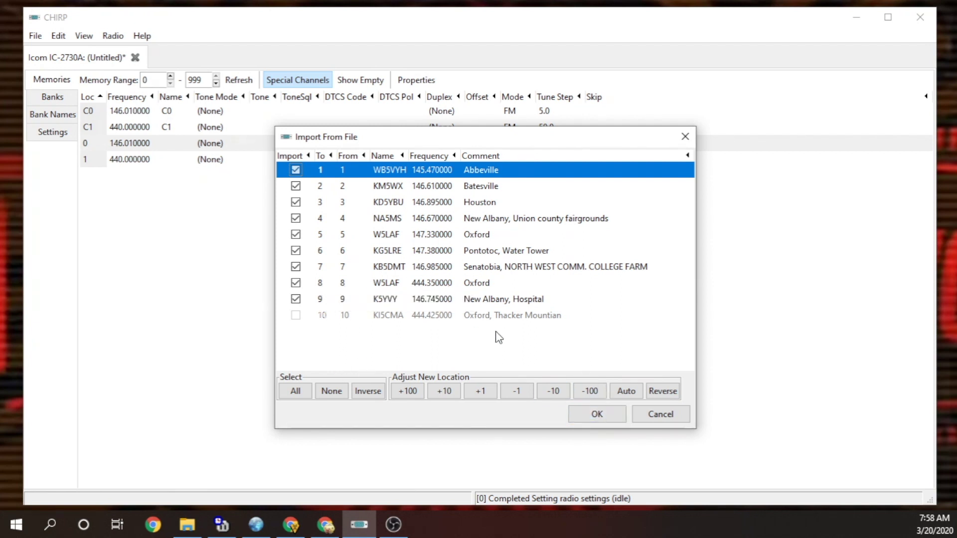
click(590, 413)
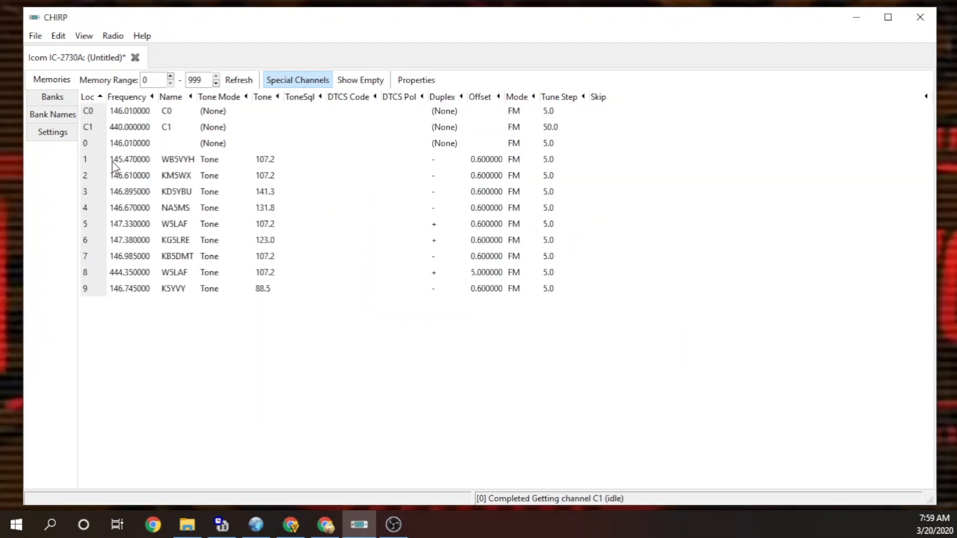
click(177, 161)
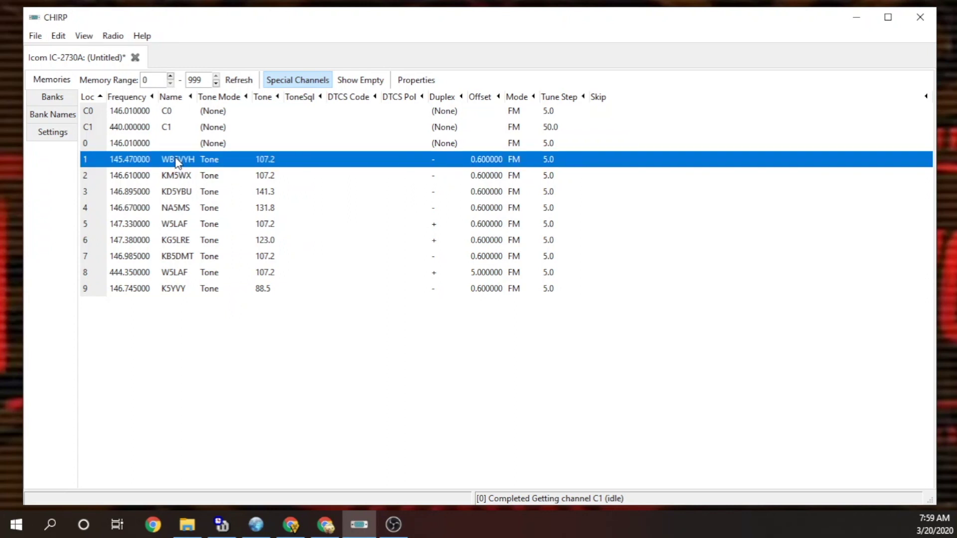
key(alt+Tab)
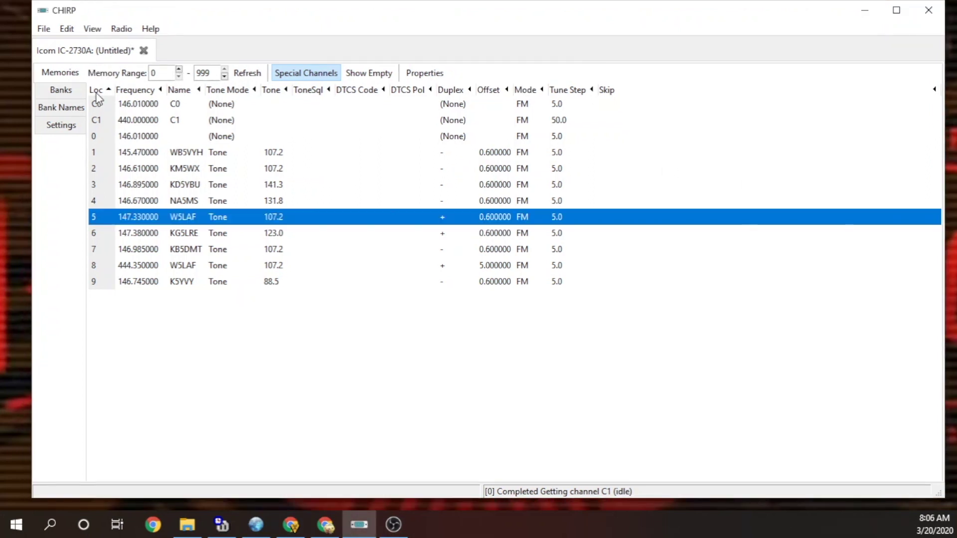
- Run a second RepeaterBook proximity query for the other location with distance 100 and all bands
click(121, 29)
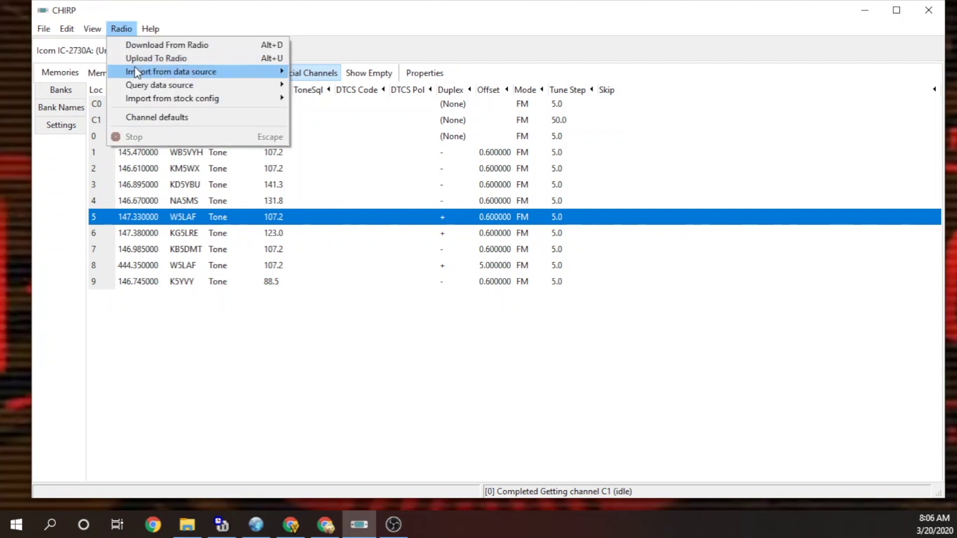
mouse_move(135, 71)
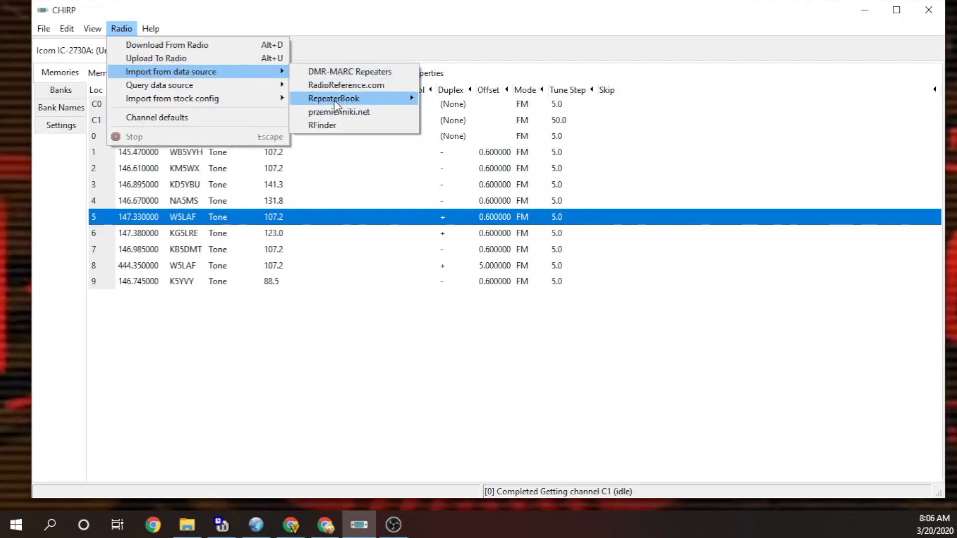
mouse_move(336, 100)
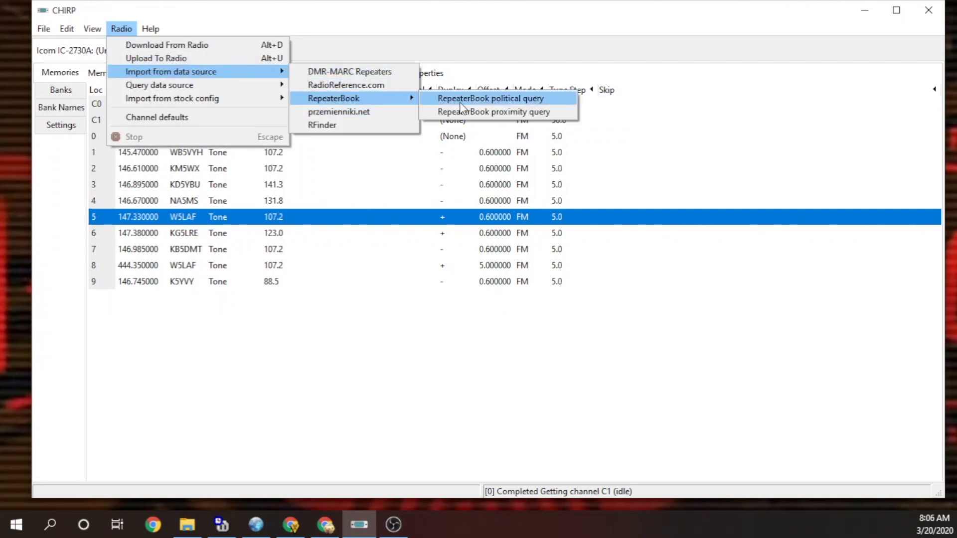
click(500, 113)
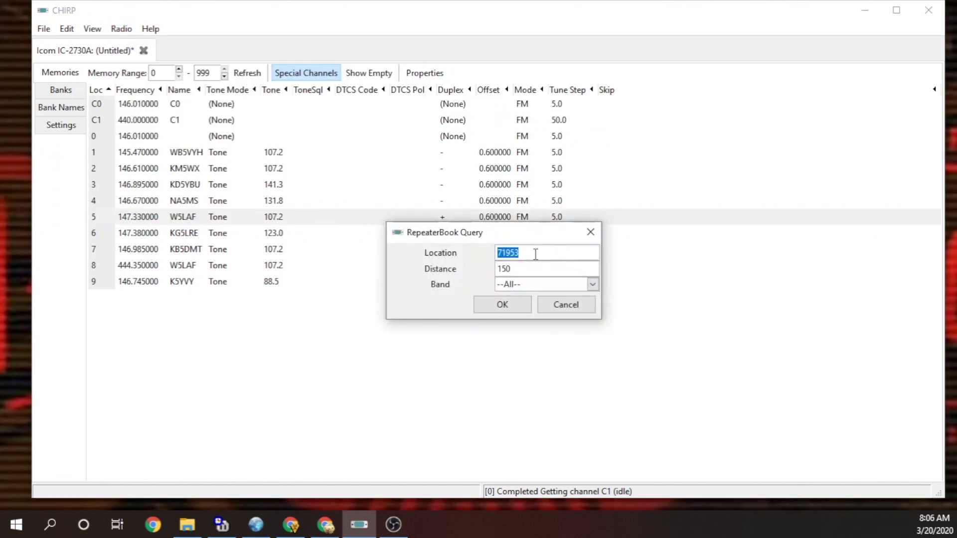
click(518, 267)
key(BackSpace)
key(BackSpace)
text(00)
click(519, 306)
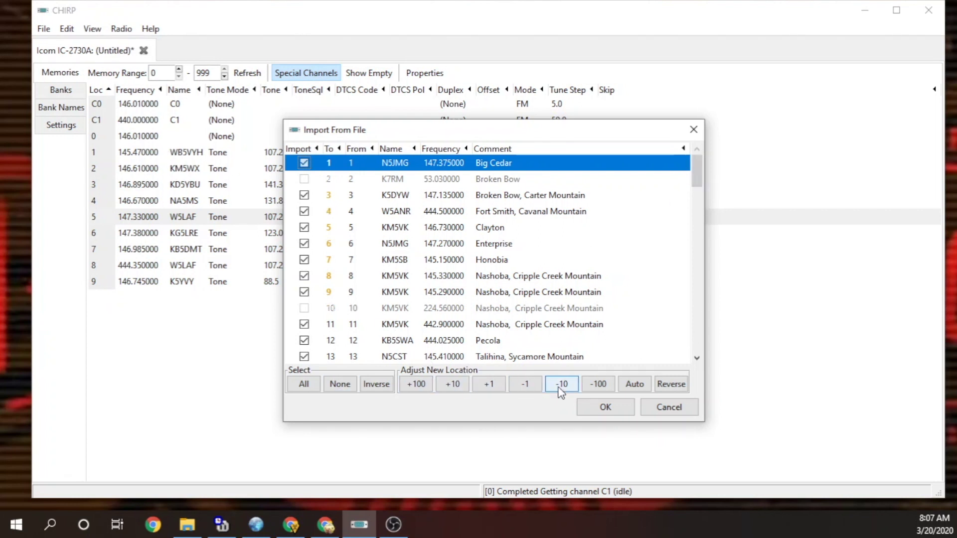
- Shift the new locations by +10 and -1 so they start at memory 10, and import the repeaters
click(447, 382)
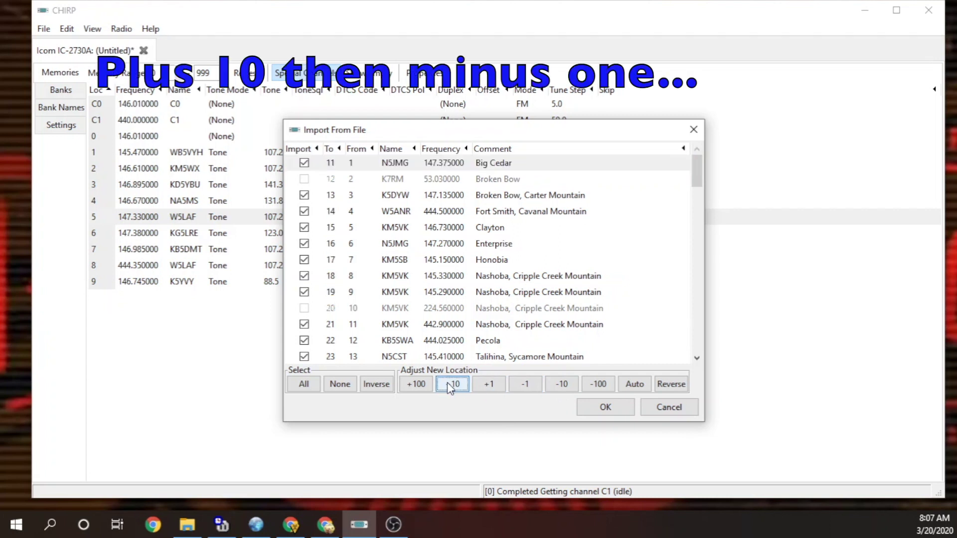
click(519, 384)
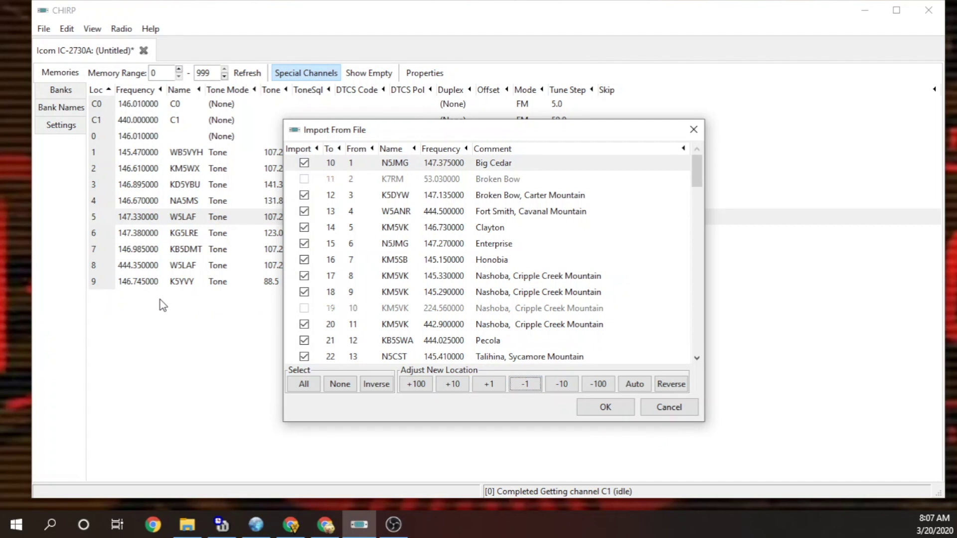
click(605, 407)
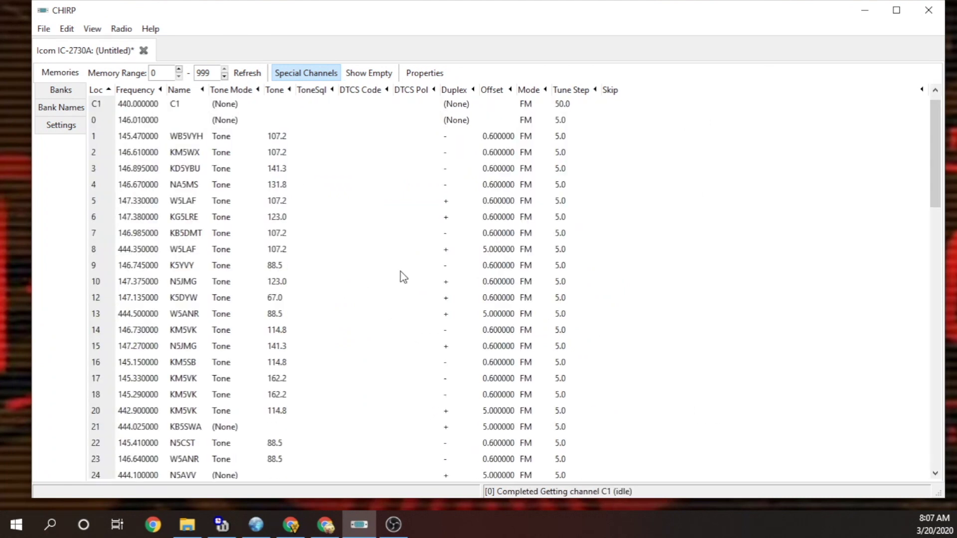
- Rename the 147.330 MHz repeater in memory 5 as OxVHF
drag(929, 145, 934, 122)
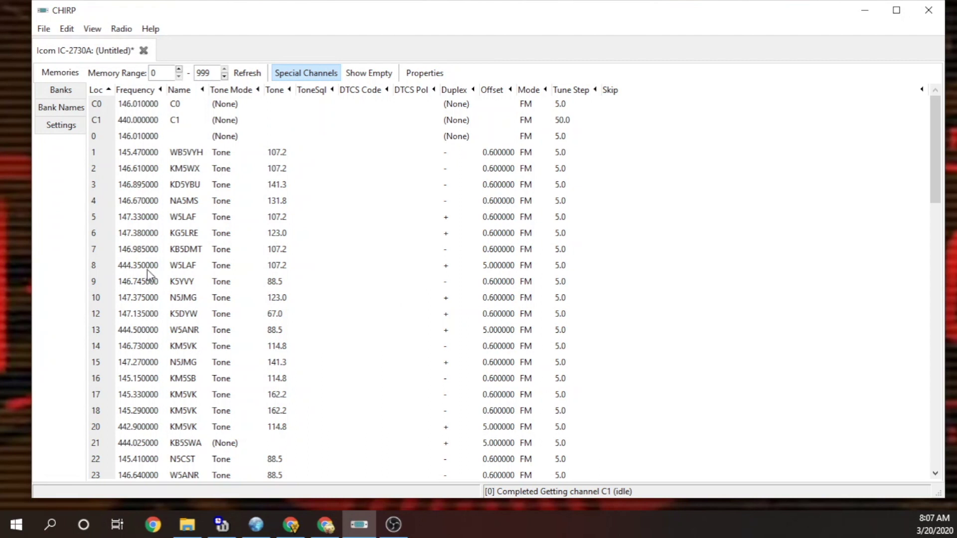
right_click(160, 221)
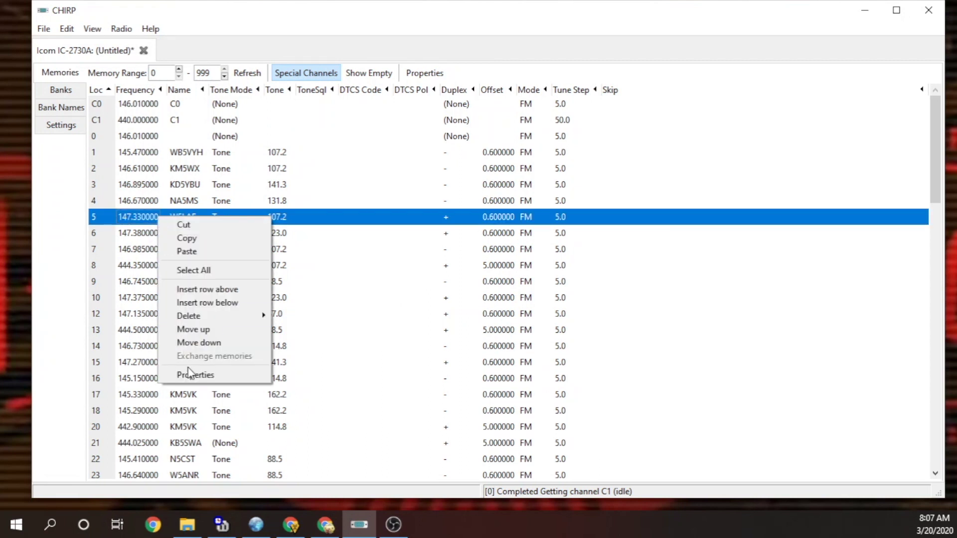
click(192, 375)
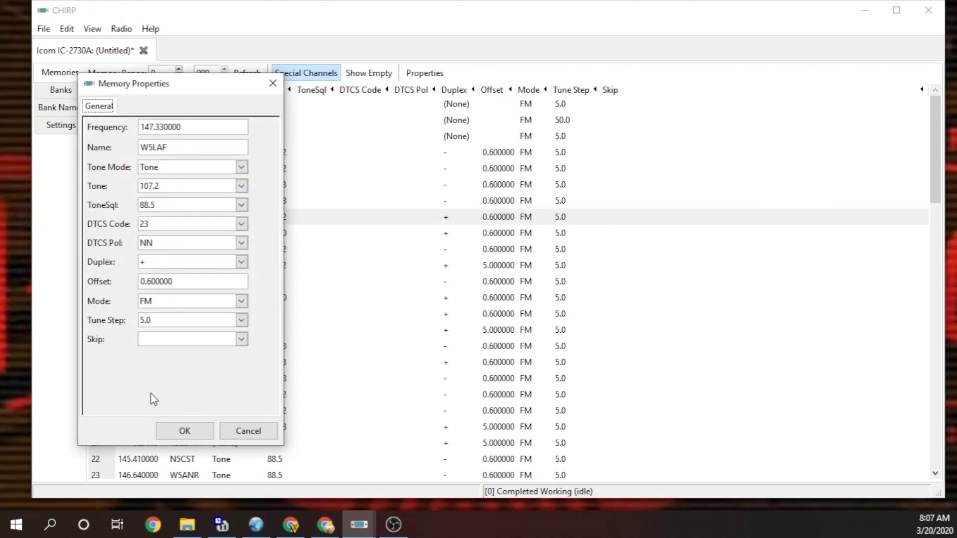
double_click(171, 147)
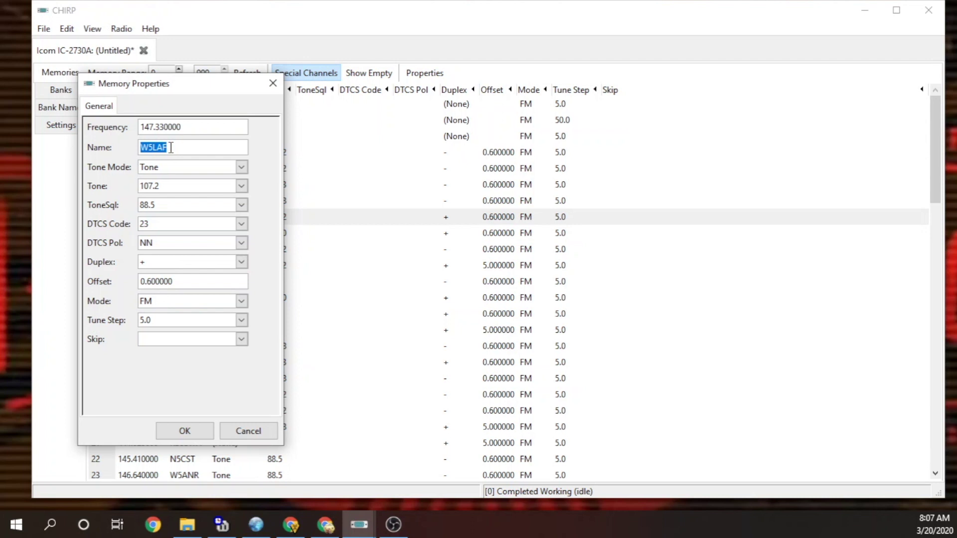
text(Oxford)
key(BackSpace)
key(BackSpace)
key(BackSpace)
key(BackSpace)
text(VHF)
click(186, 432)
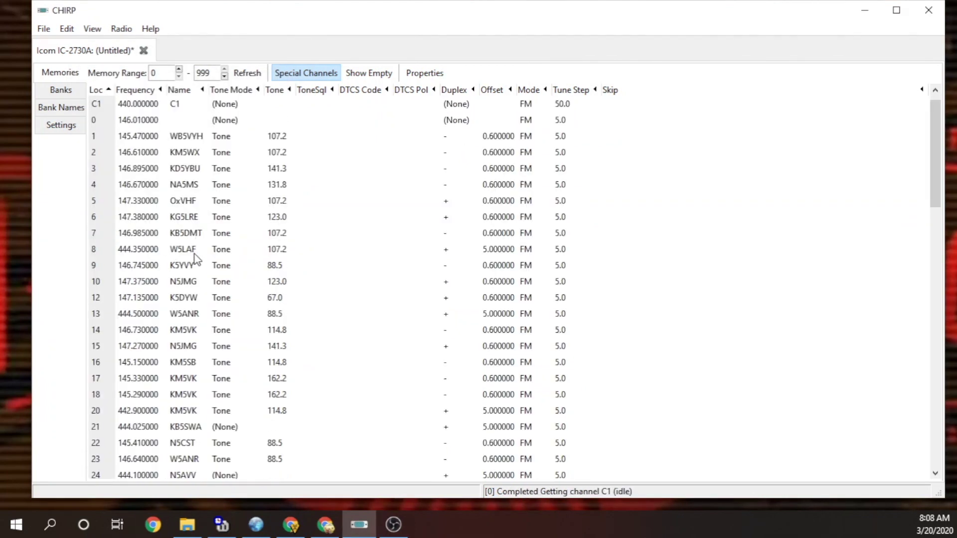
- Rename the 444.350 MHz repeater in memory 8 as OxUHF
click(190, 250)
right_click(188, 250)
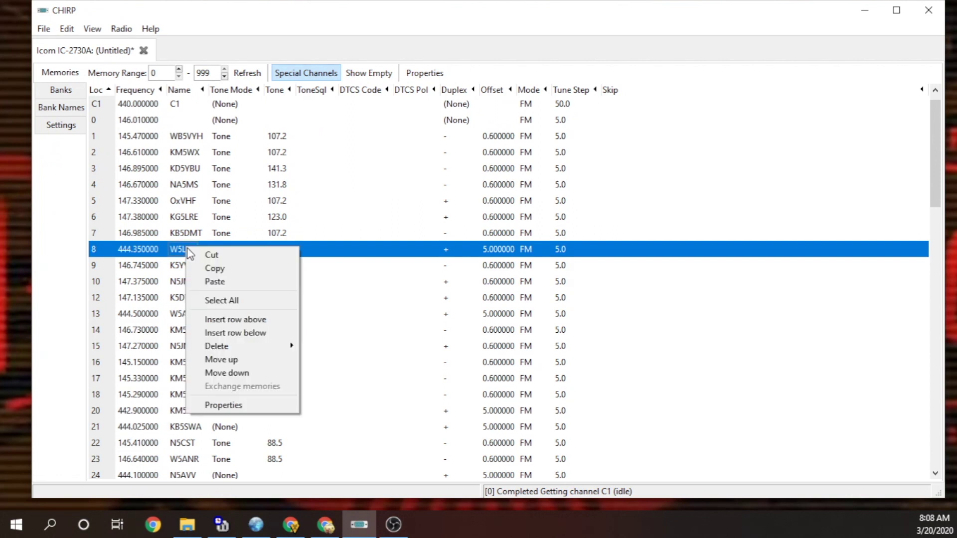
click(230, 405)
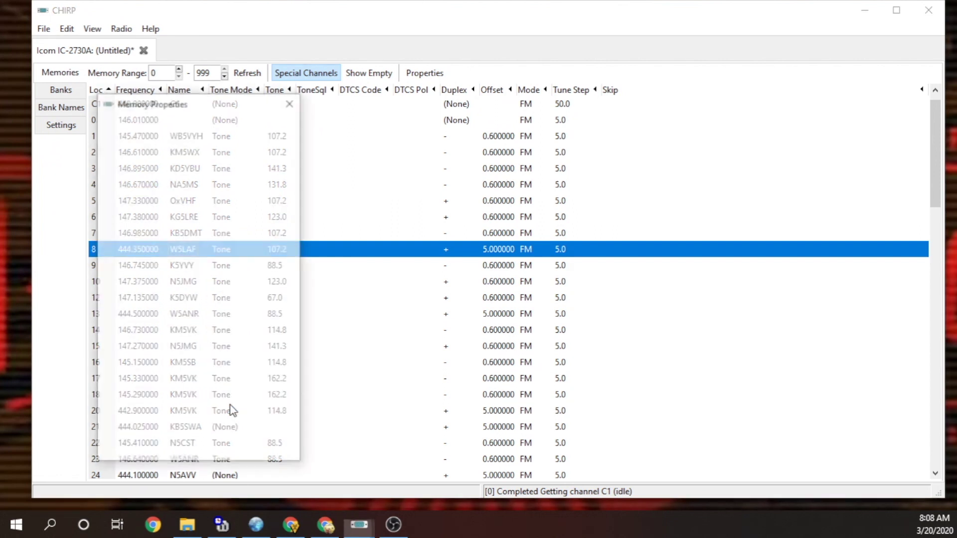
click(192, 161)
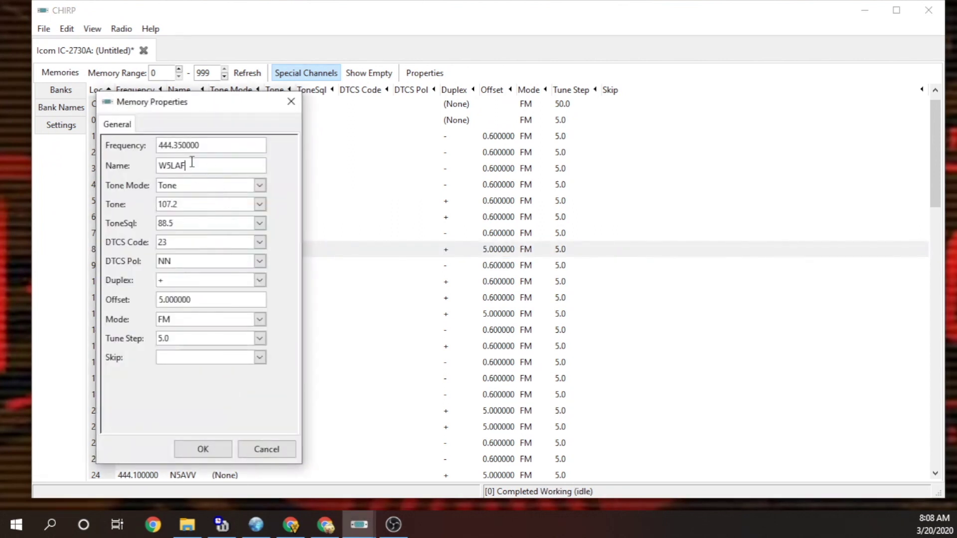
key(BackSpace)
key(BackSpace)
key(BackSpace)
key(BackSpace)
key(BackSpace)
text(OxUHF)
click(215, 449)
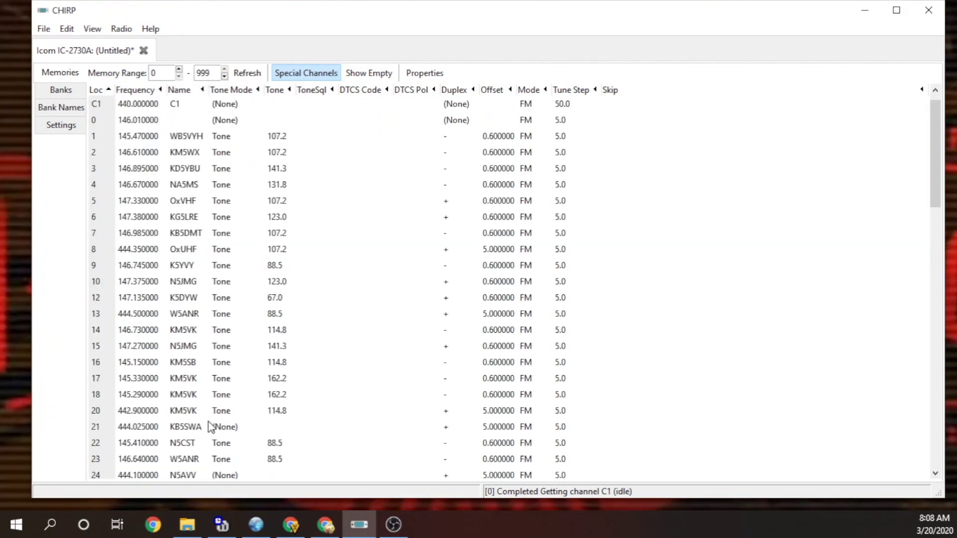
- Upload the edited memories to the Icom IC-2730A on port COM4
mouse_move(300, 534)
click(118, 30)
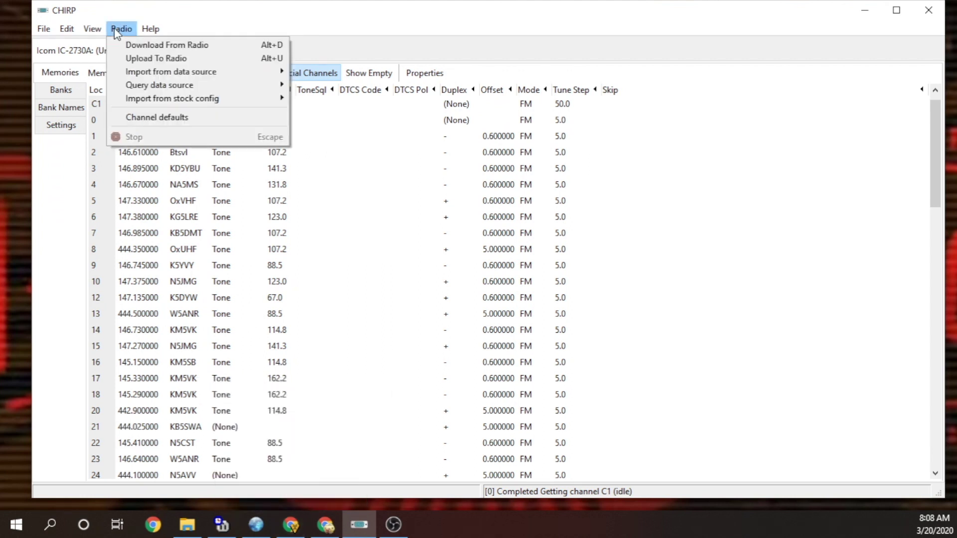
click(134, 57)
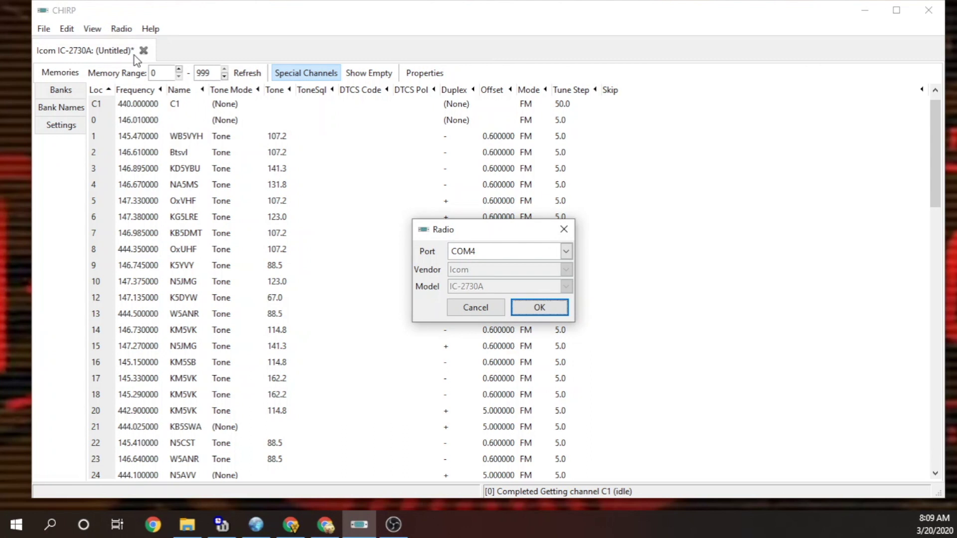
click(541, 307)
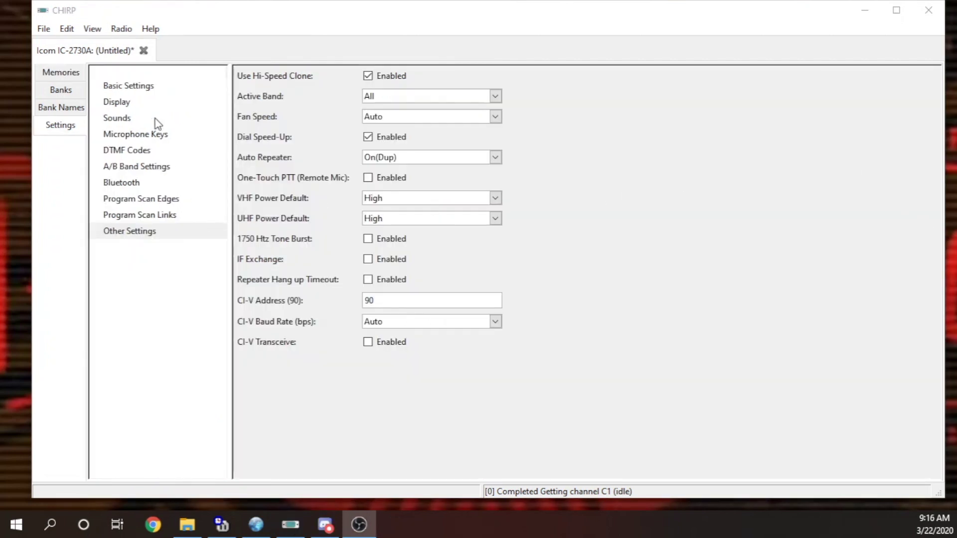
- Examine the Squelch/ATT, Tx Timeout and Microphone Gain options in the radio's Basic Settings
click(142, 88)
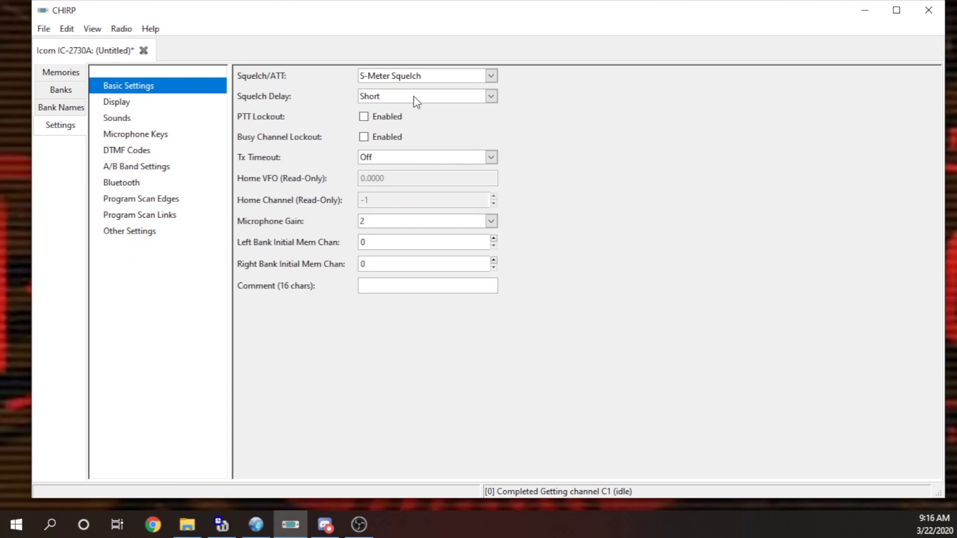
click(490, 77)
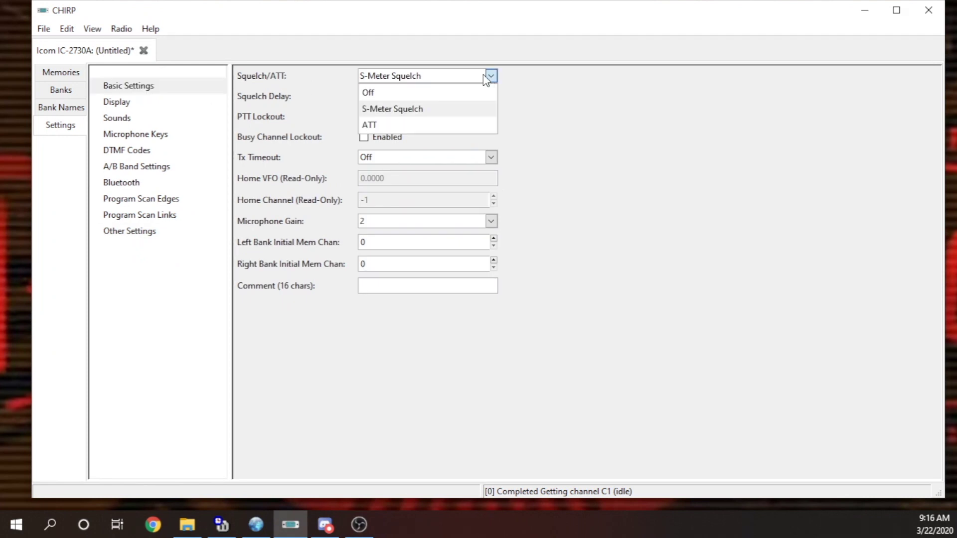
click(482, 73)
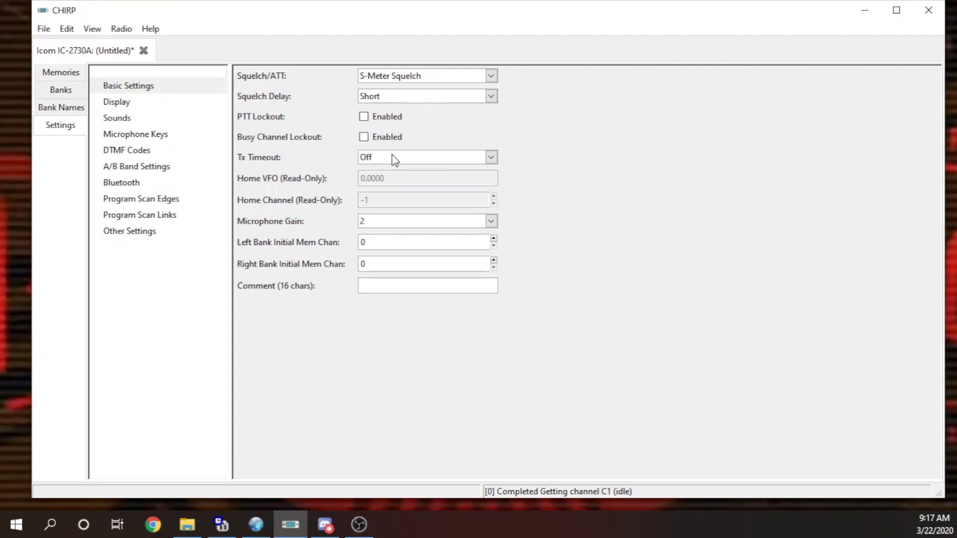
click(491, 157)
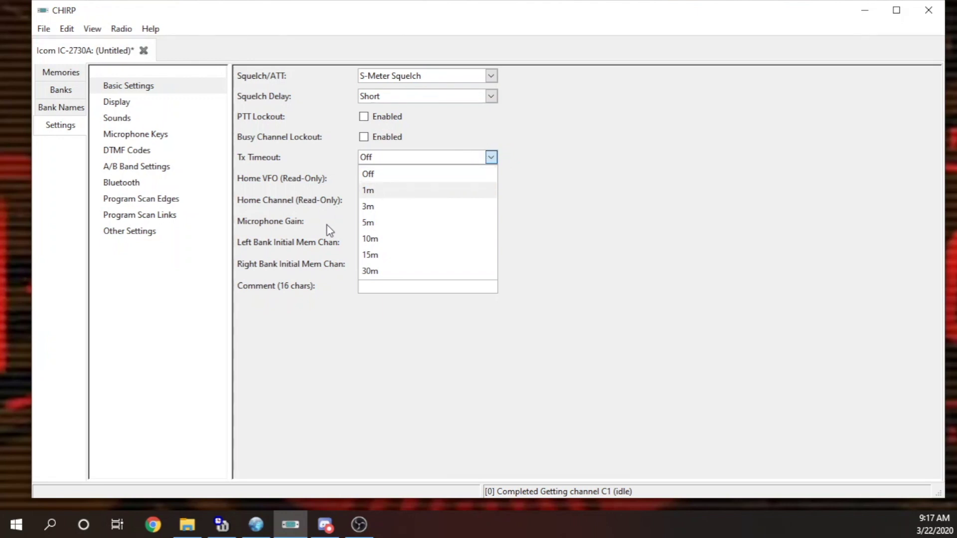
click(632, 215)
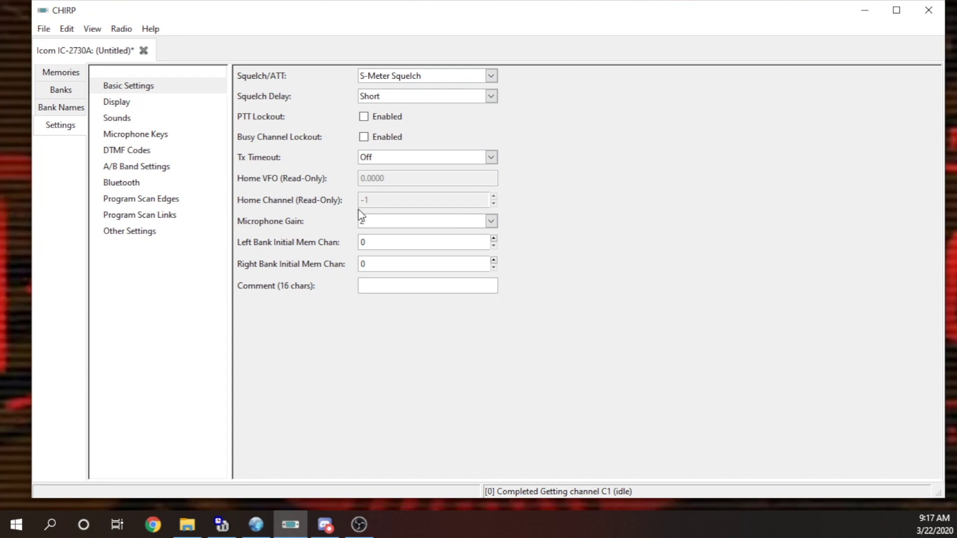
click(491, 222)
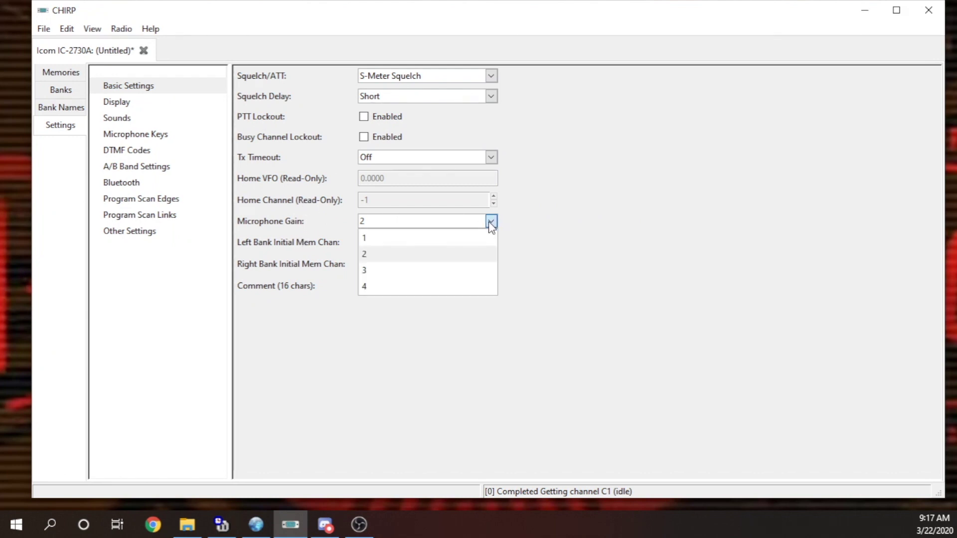
click(554, 217)
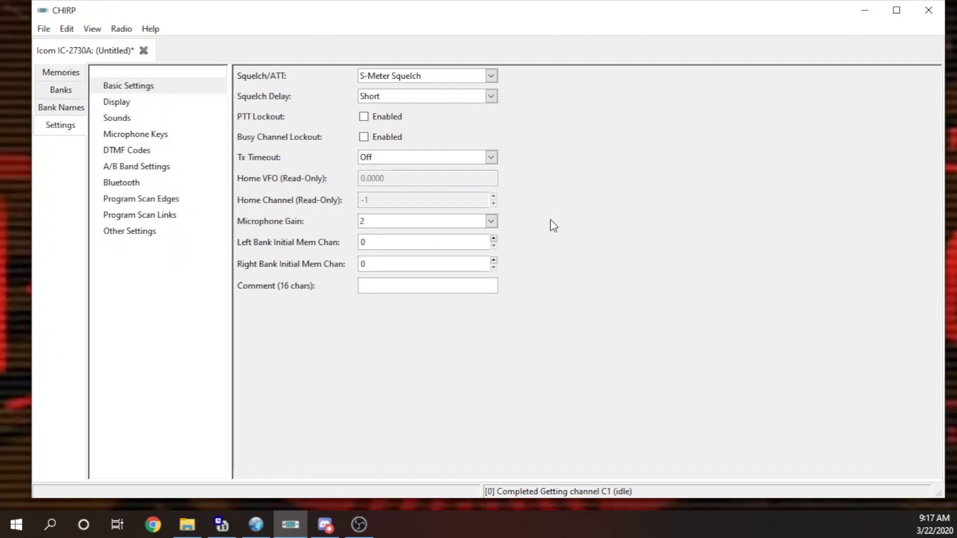
click(494, 238)
click(494, 238)
click(494, 238)
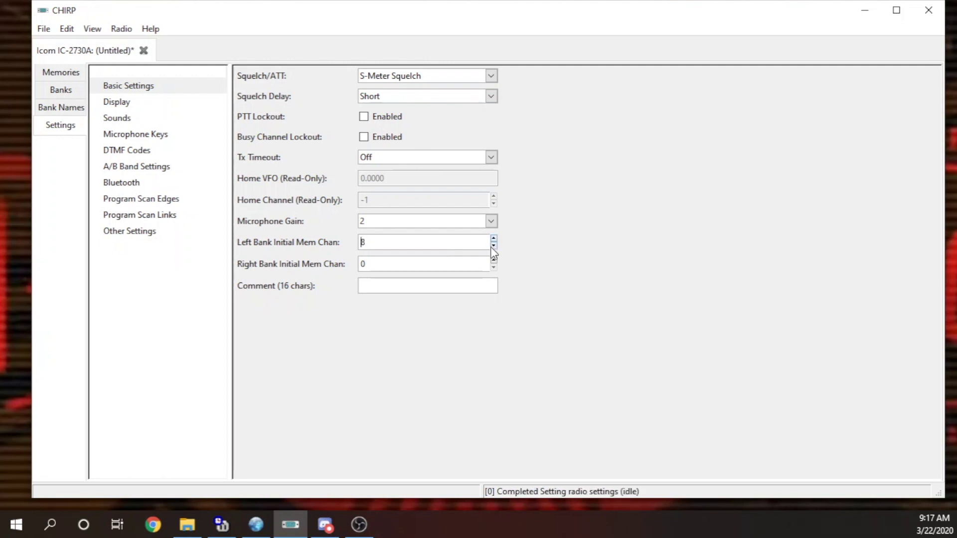
click(493, 245)
click(493, 245)
click(493, 246)
click(493, 246)
click(493, 245)
click(493, 245)
click(494, 245)
click(494, 246)
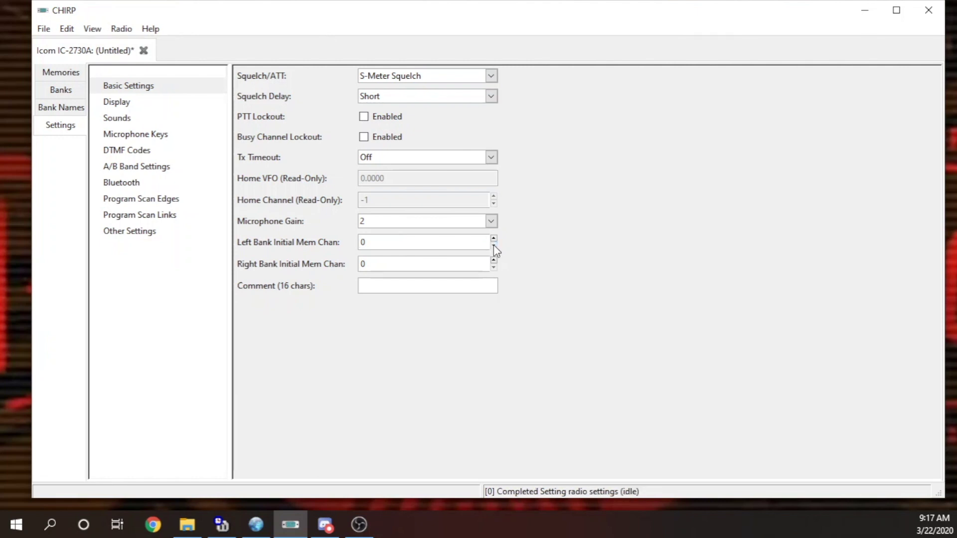
- Check the memory list for the OxVHF repeater's location and set the Left Bank Initial Mem Chan to 5
click(56, 73)
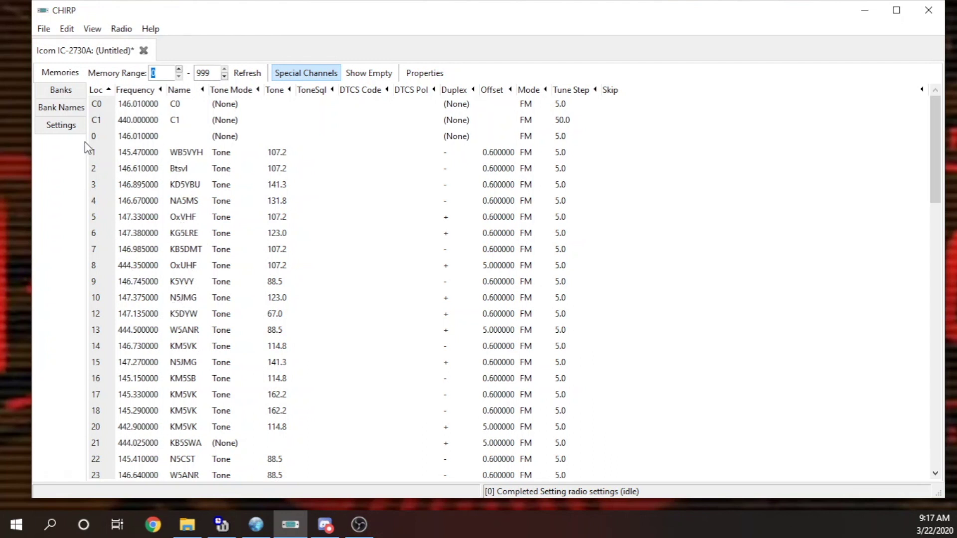
click(68, 128)
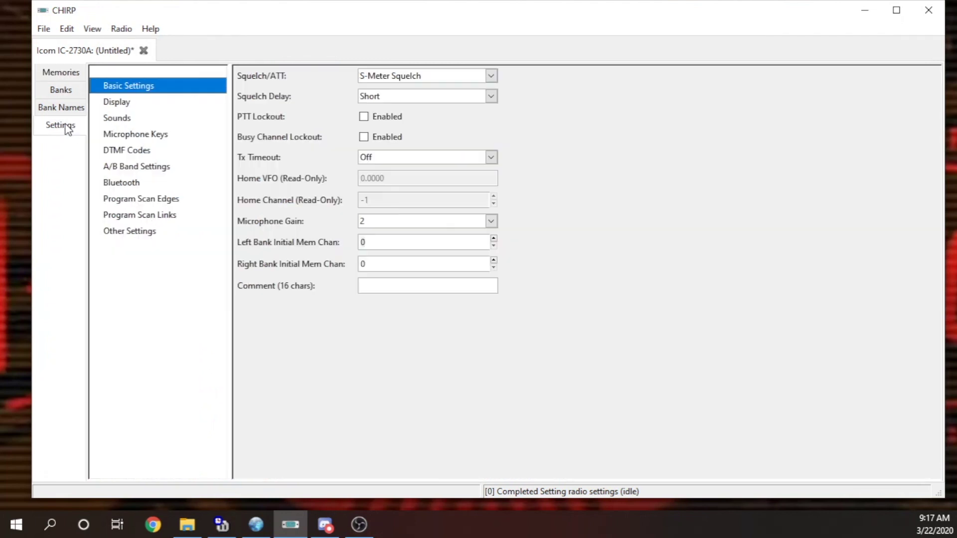
click(493, 238)
click(493, 239)
click(494, 239)
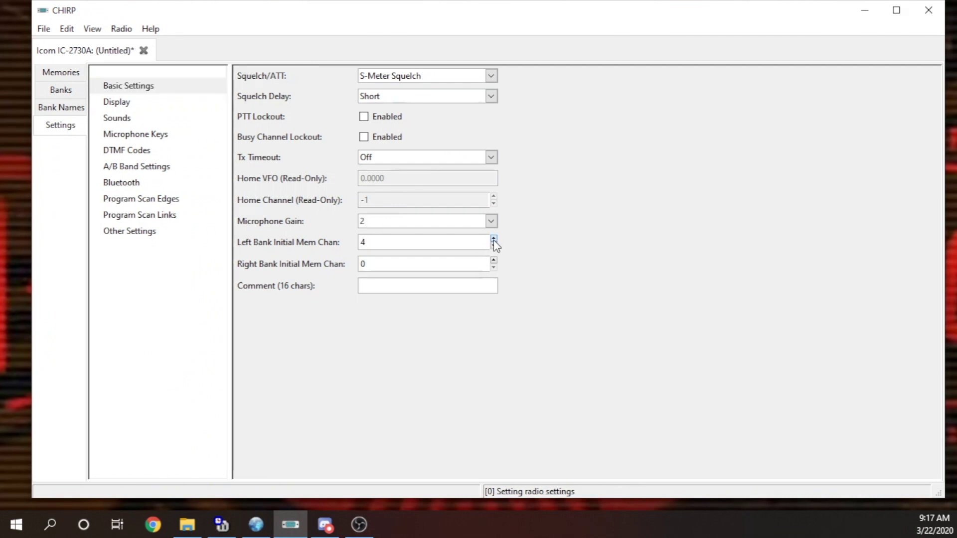
click(493, 239)
click(494, 238)
- Set the Right Bank Initial Mem Chan to 8 for the OxUHF repeater
click(493, 261)
click(493, 261)
click(493, 261)
click(493, 261)
click(494, 261)
click(493, 261)
click(494, 261)
click(493, 262)
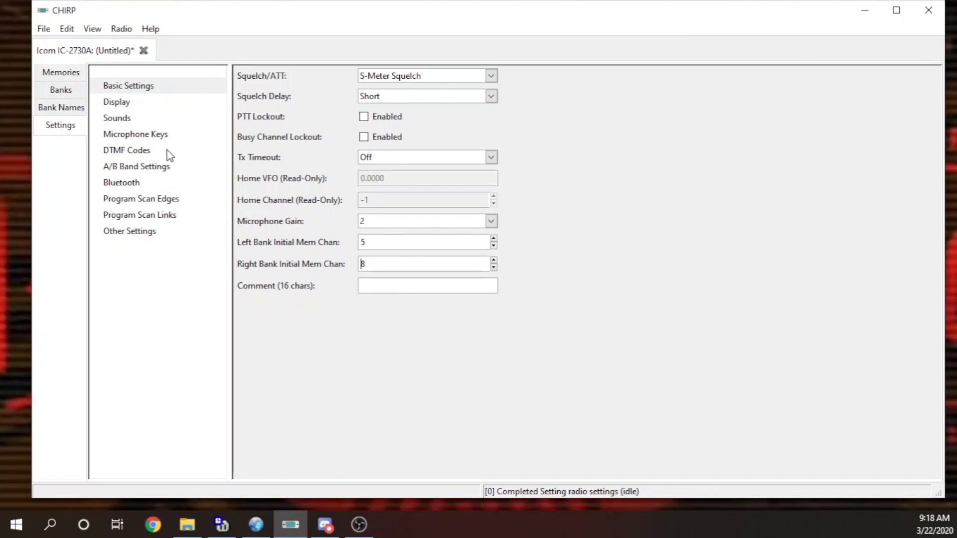
- Examine the Display settings, including the available backlight level, auto dimmer and LCD contrast options
click(119, 103)
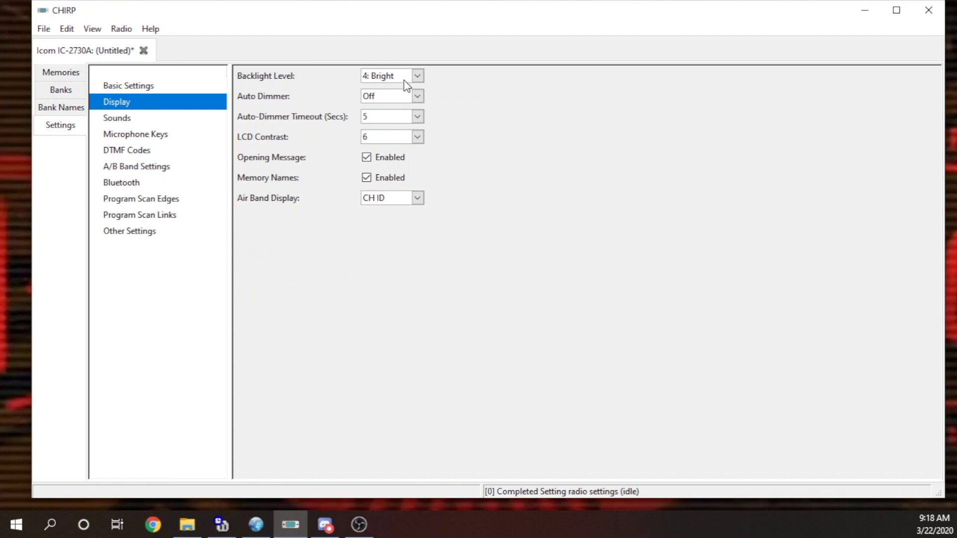
click(417, 76)
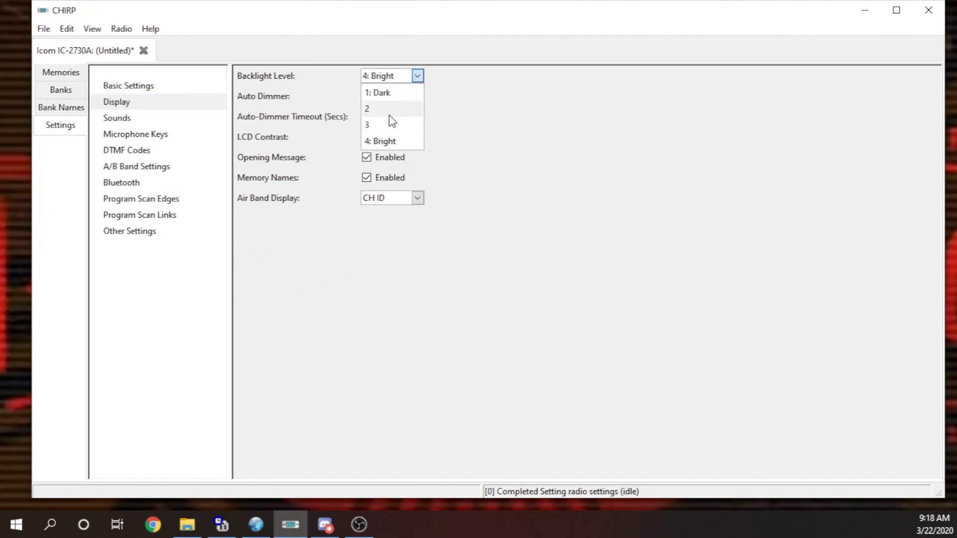
click(500, 108)
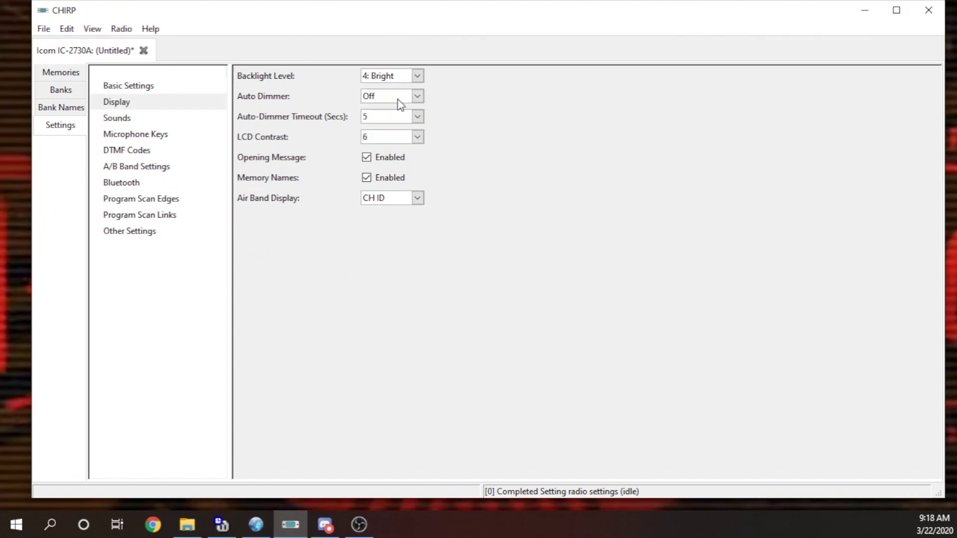
click(417, 96)
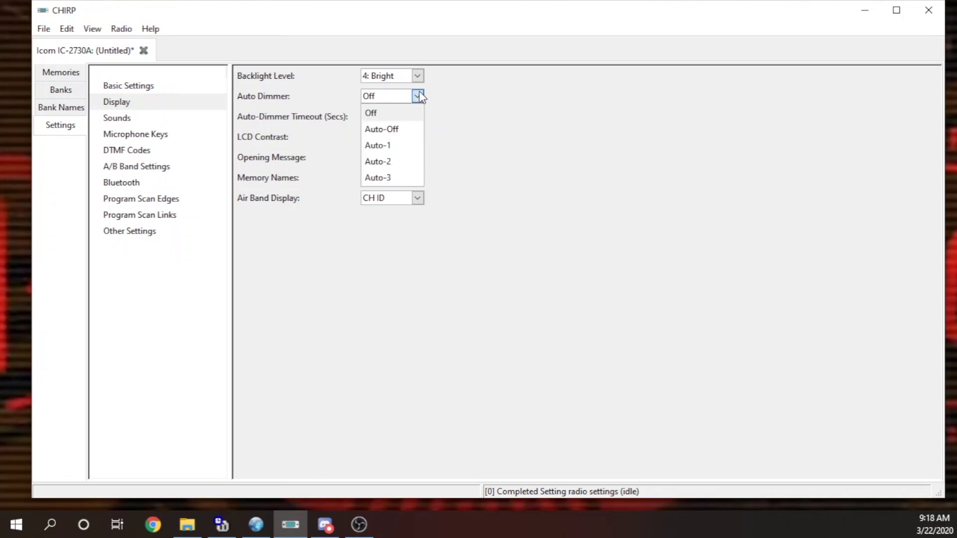
click(548, 104)
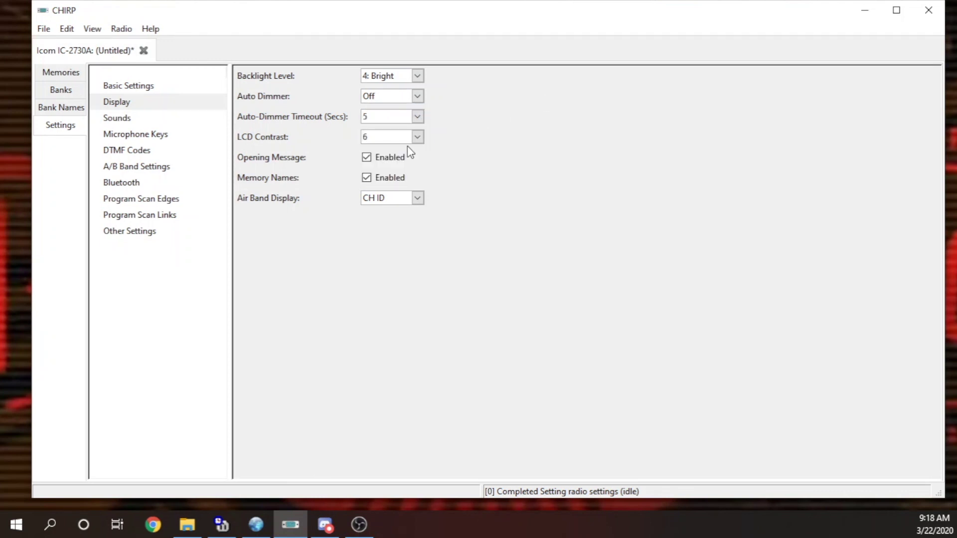
click(417, 137)
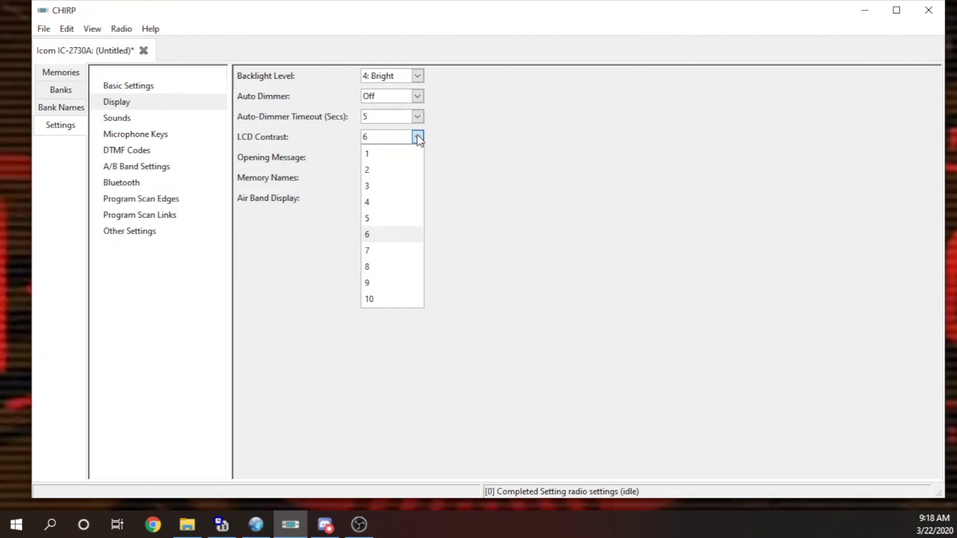
click(494, 167)
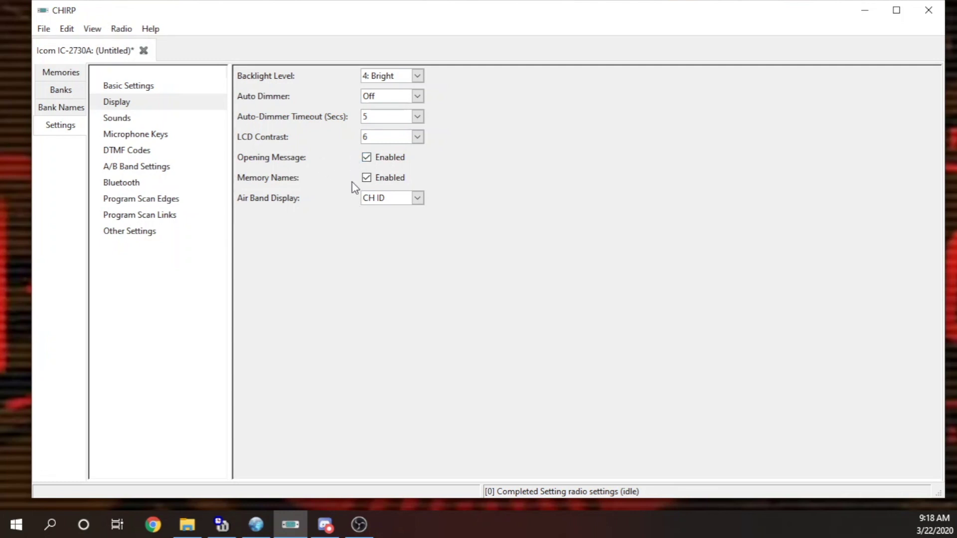
- Examine the Sounds settings and the available Sub Band Mute options
click(126, 122)
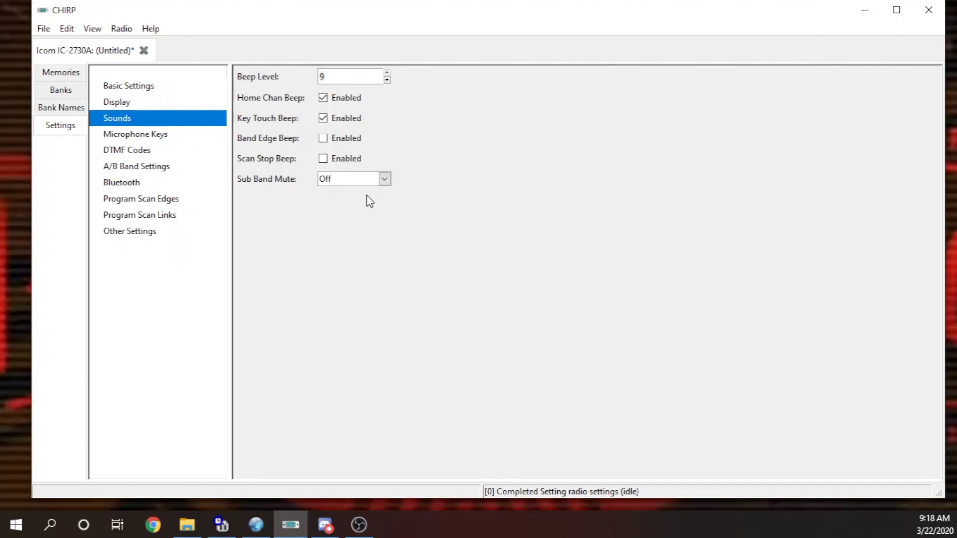
click(385, 179)
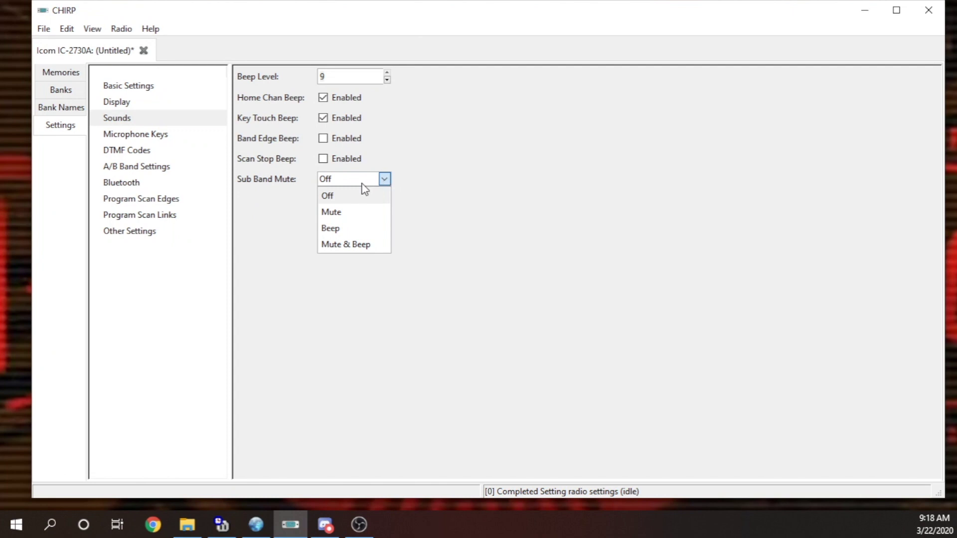
click(424, 188)
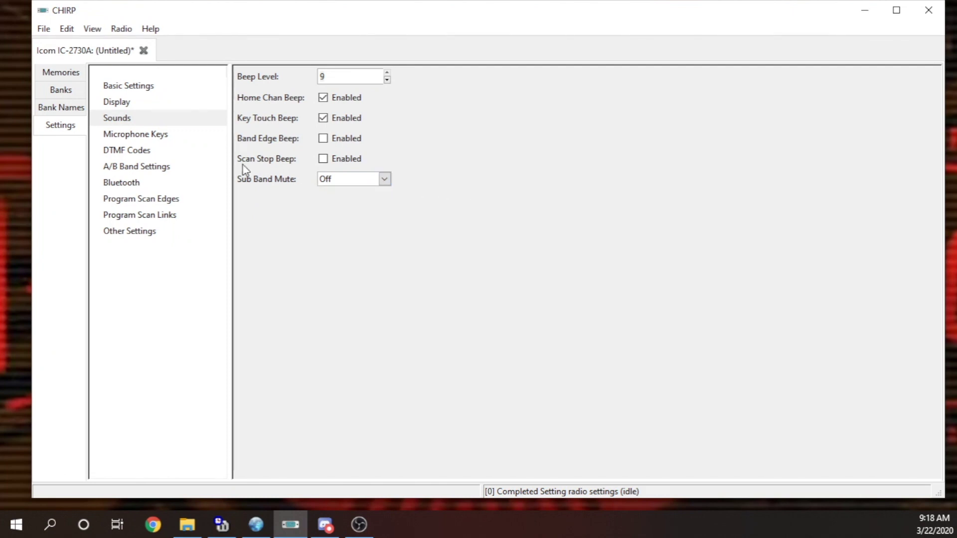
- Examine the microphone key assignments, the DTMF codes and the A/B band settings
click(136, 135)
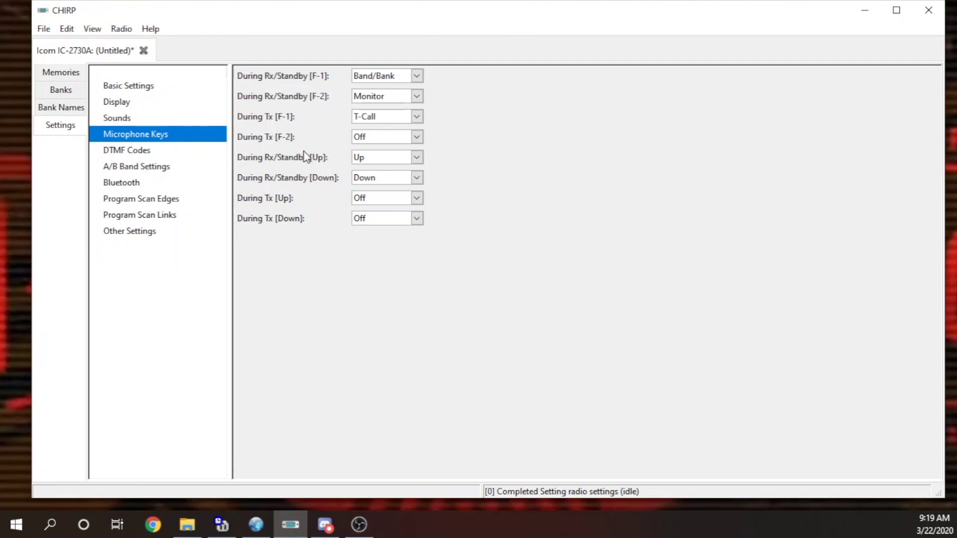
click(417, 199)
click(418, 199)
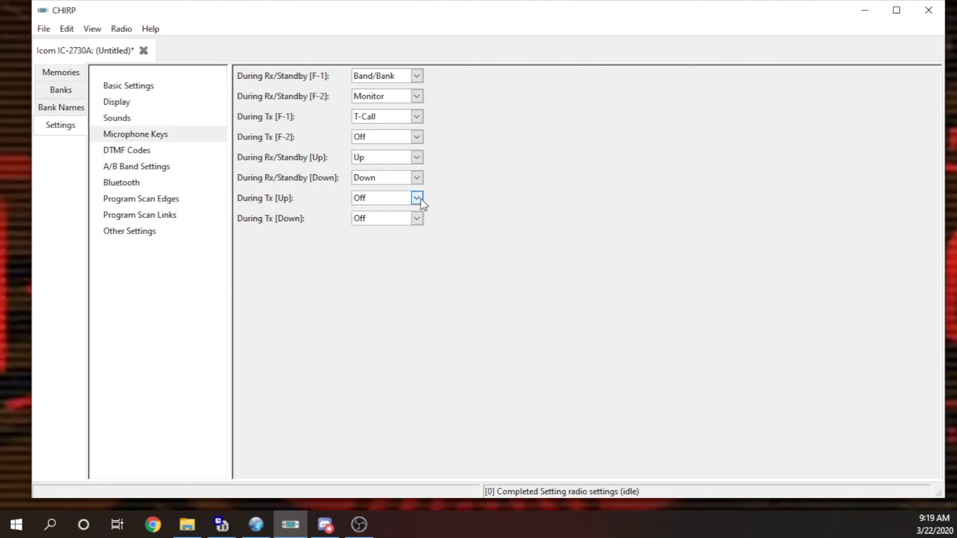
click(129, 152)
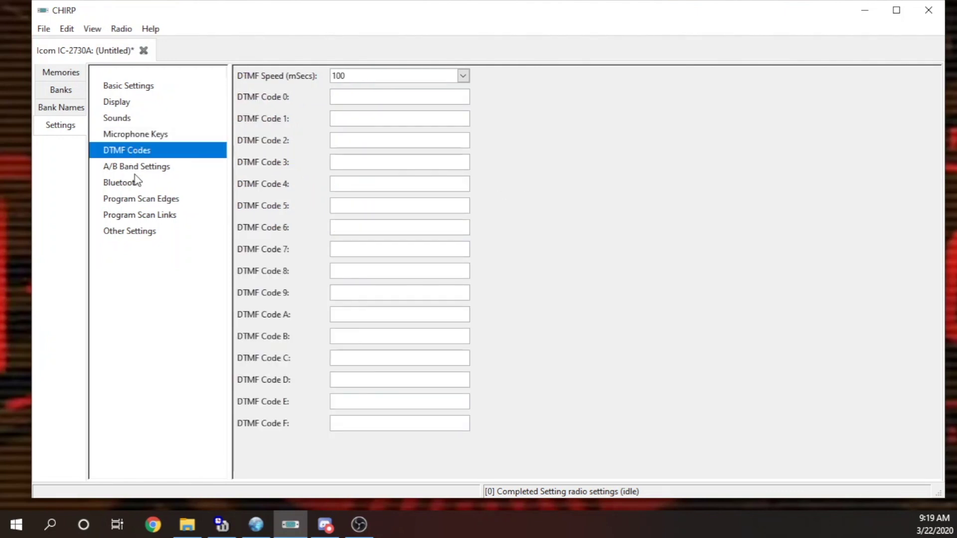
click(148, 170)
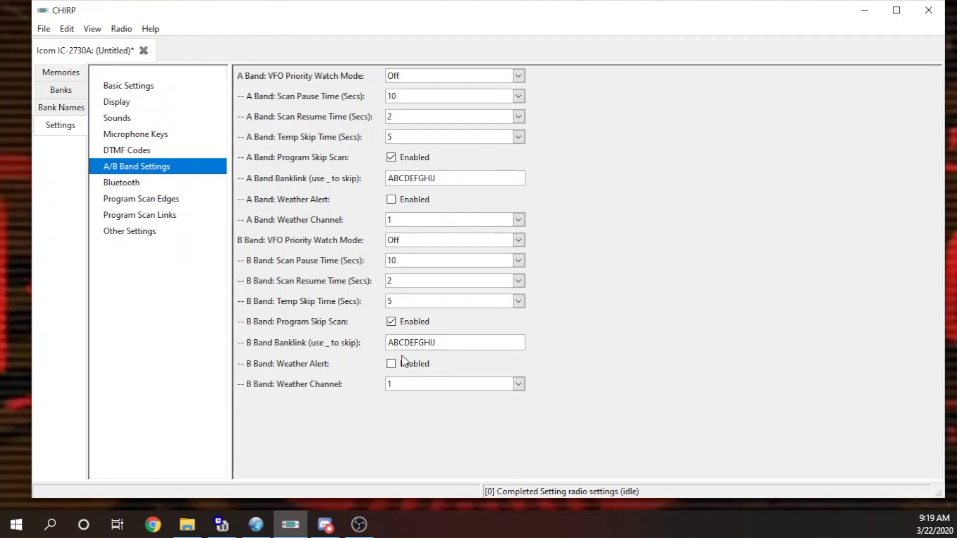
- Try enabling Bluetooth in the Bluetooth settings, and switch it back off
click(131, 182)
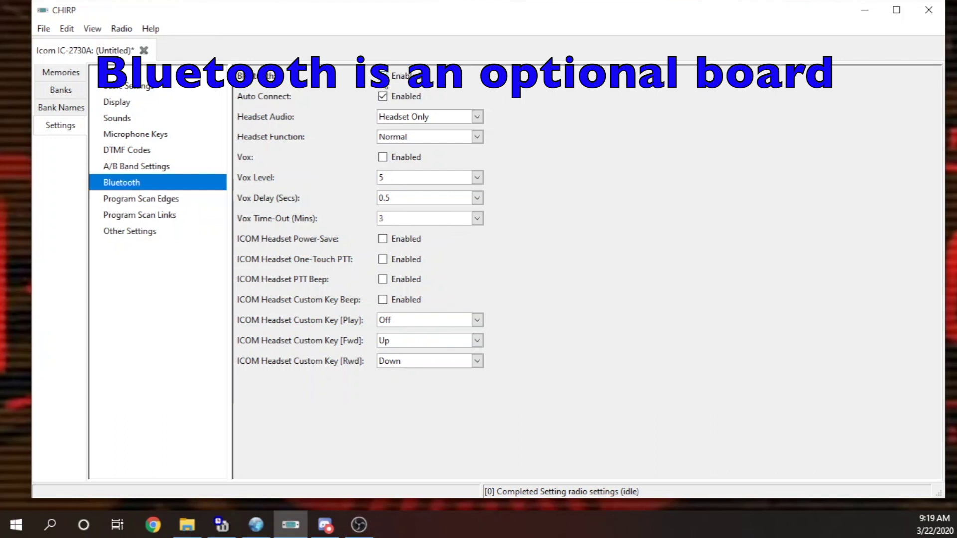
click(382, 76)
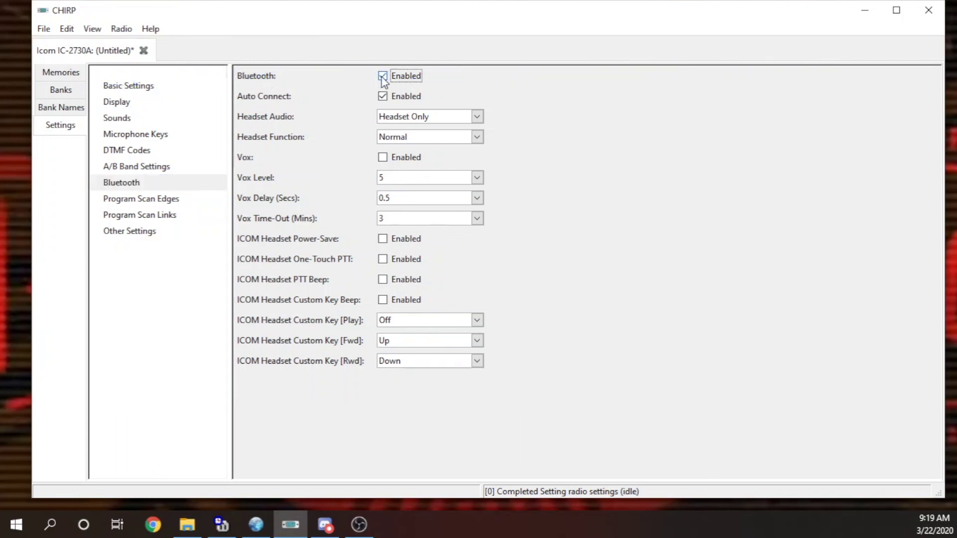
click(382, 76)
- Examine the program scan edge and program scan link settings
click(117, 201)
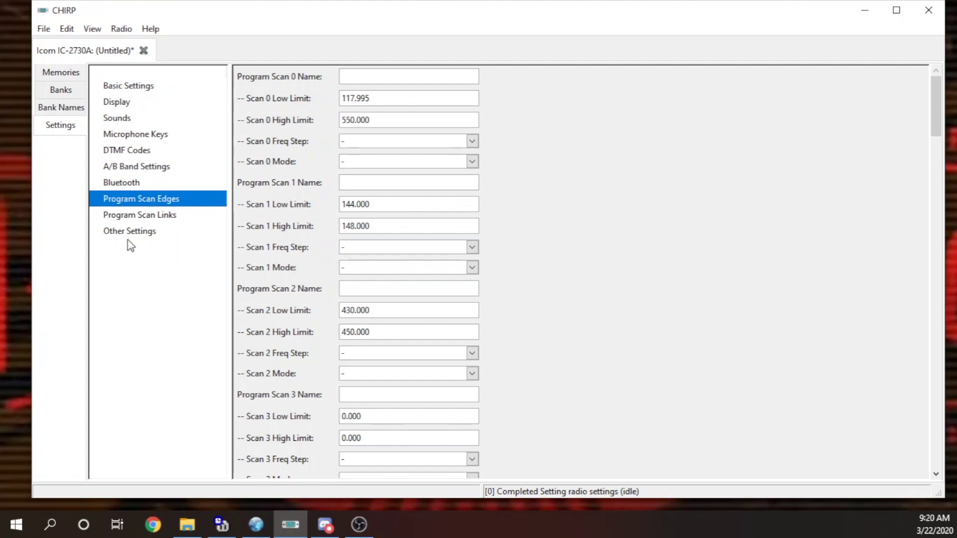
click(142, 220)
- Examine the Other Settings page, including the available Auto Repeater modes and VHF Power Default levels
click(135, 235)
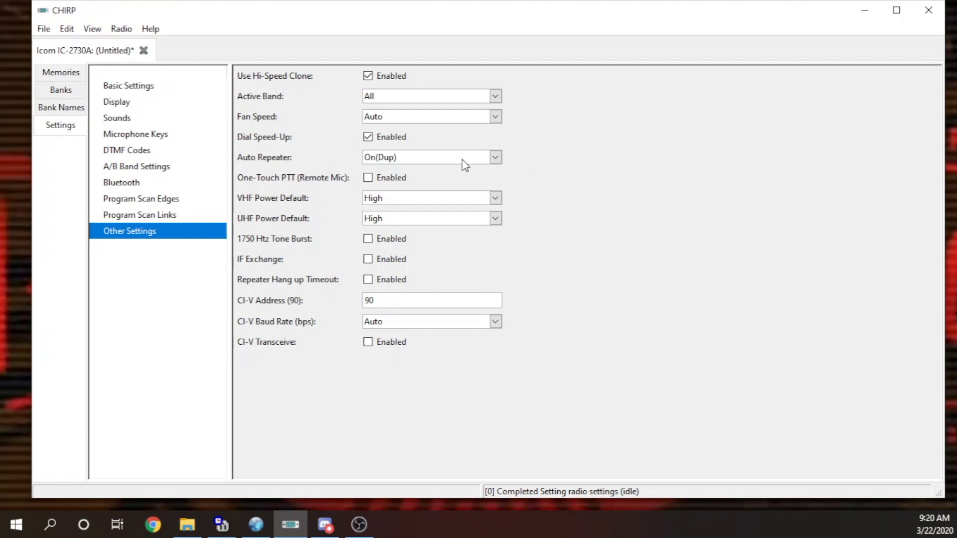
click(495, 158)
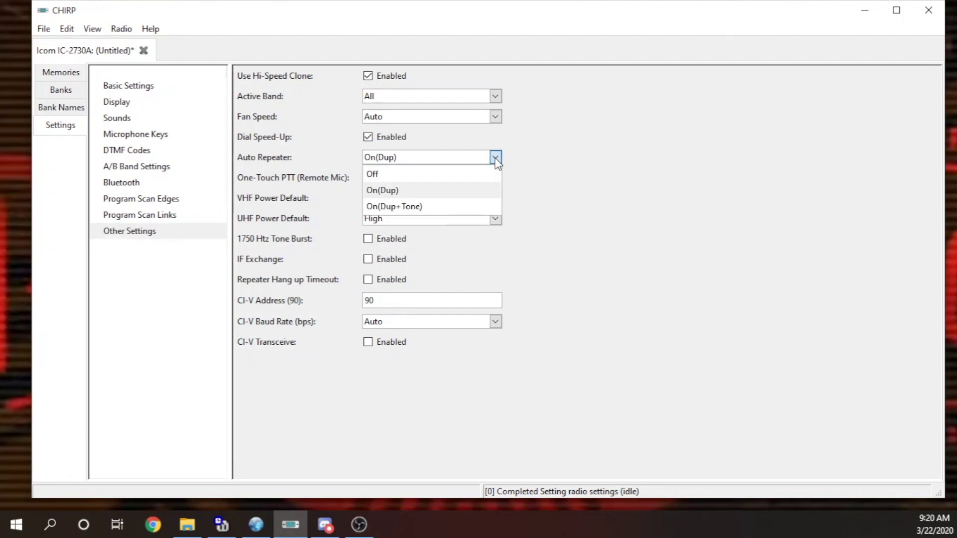
click(495, 157)
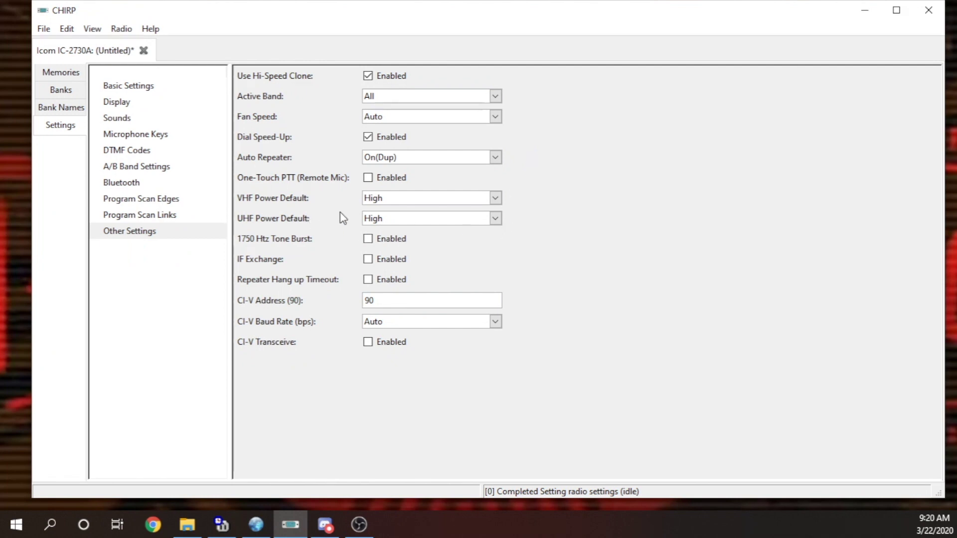
click(496, 199)
click(496, 198)
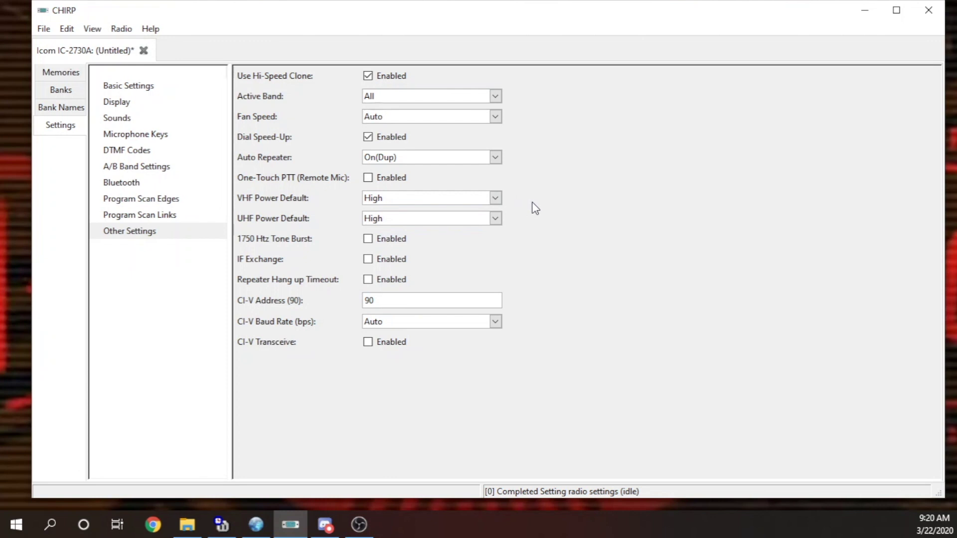
click(498, 201)
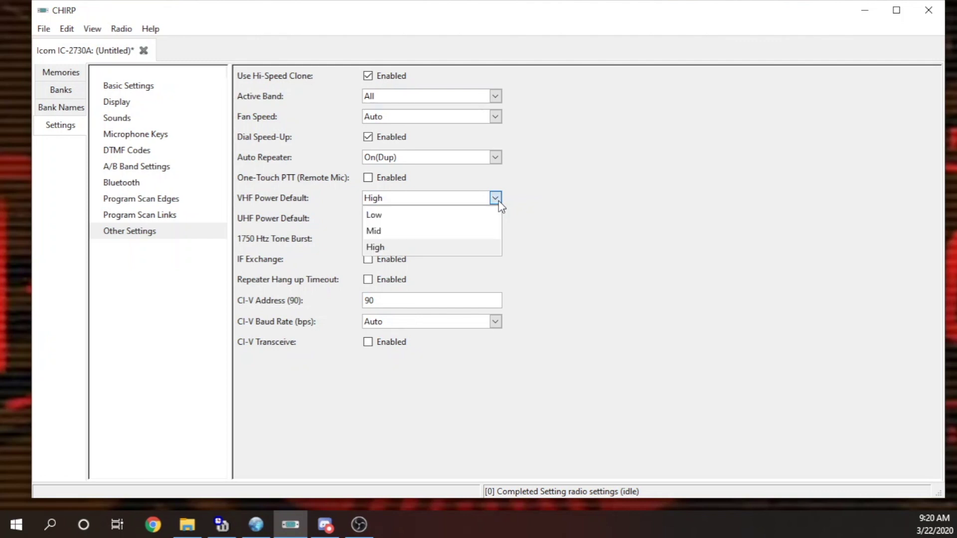
click(427, 248)
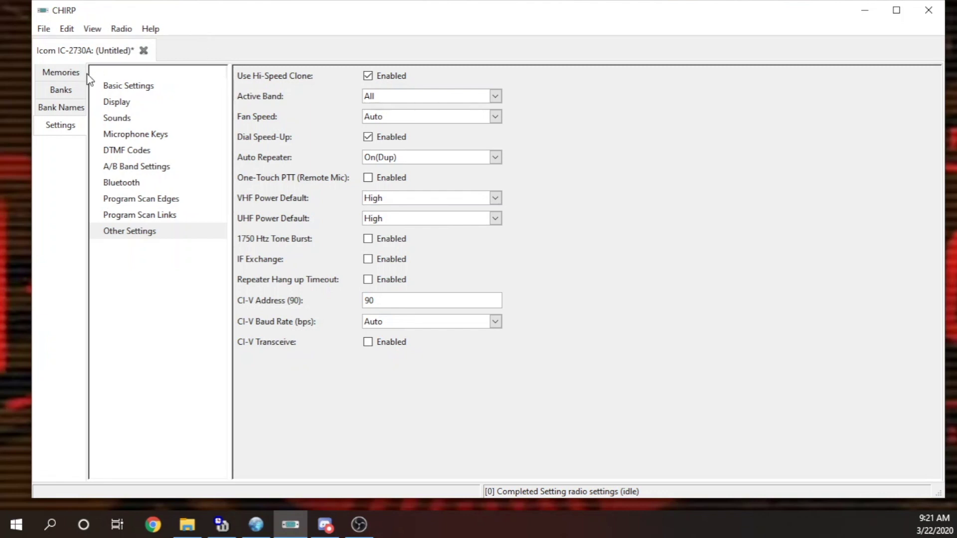
- Review the bank names and the bank assignments of the programmed memories
click(62, 112)
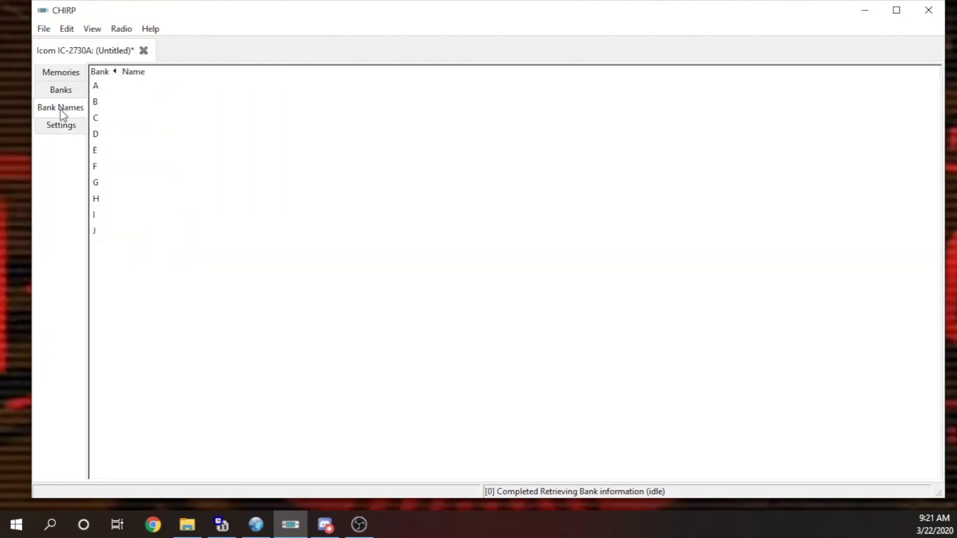
click(66, 95)
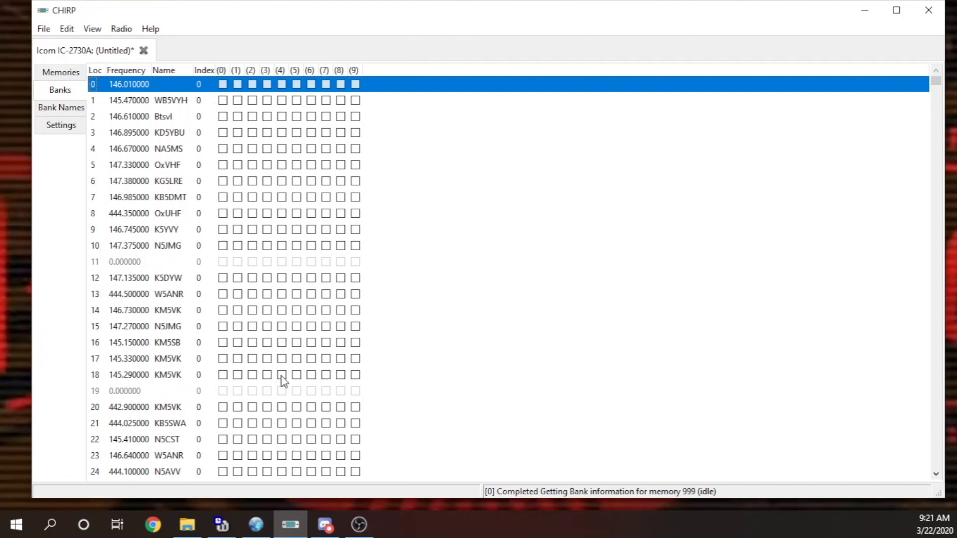
scroll(288, 254, down, 12)
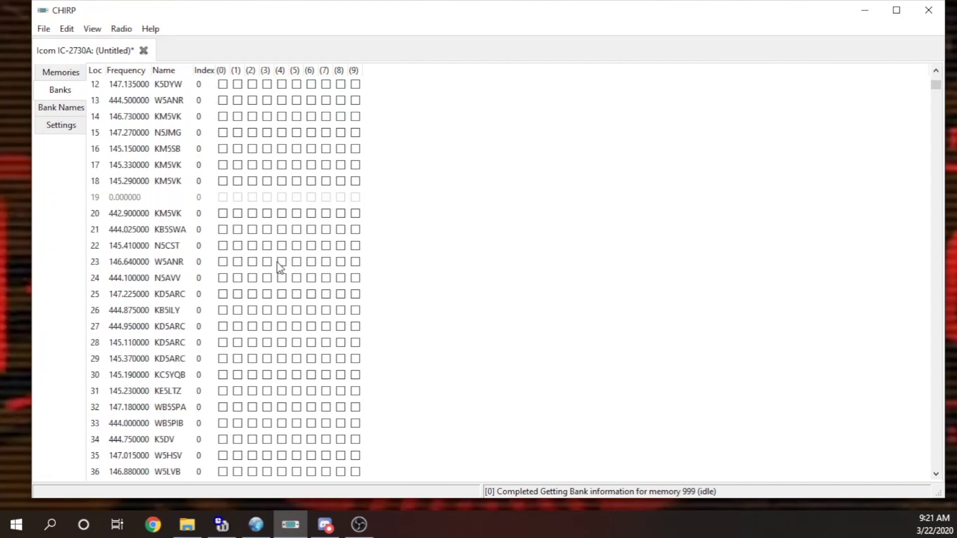
scroll(273, 273, up, 12)
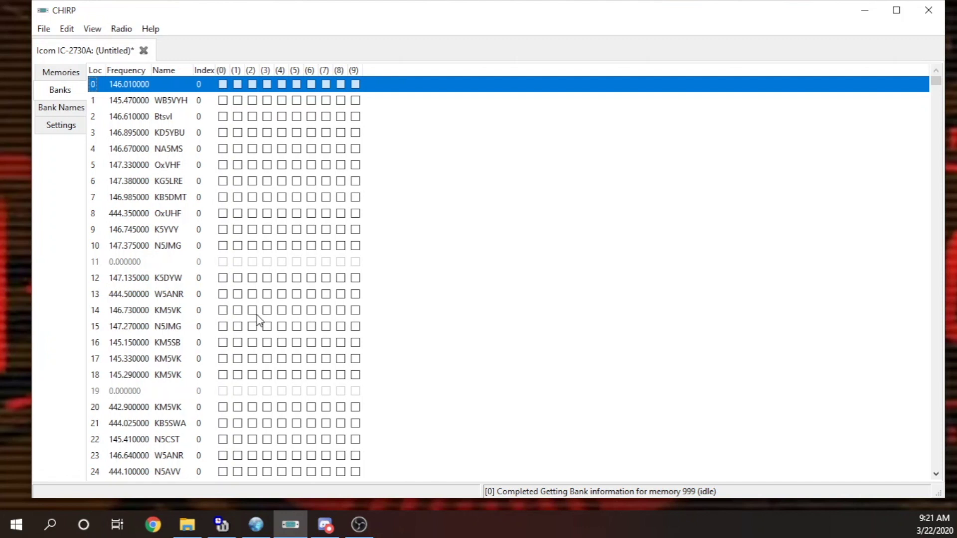
scroll(252, 323, down, 1)
scroll(249, 324, down, 2)
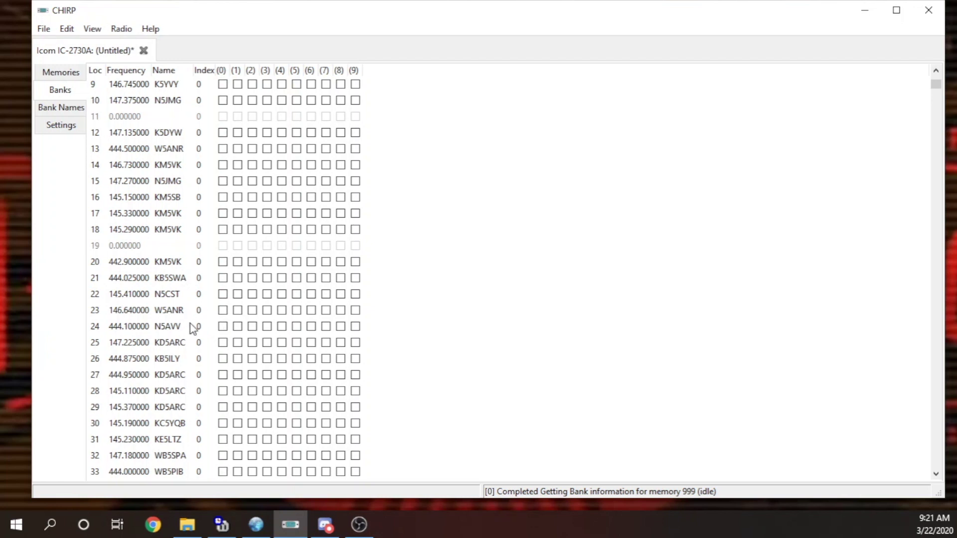
key(Home)
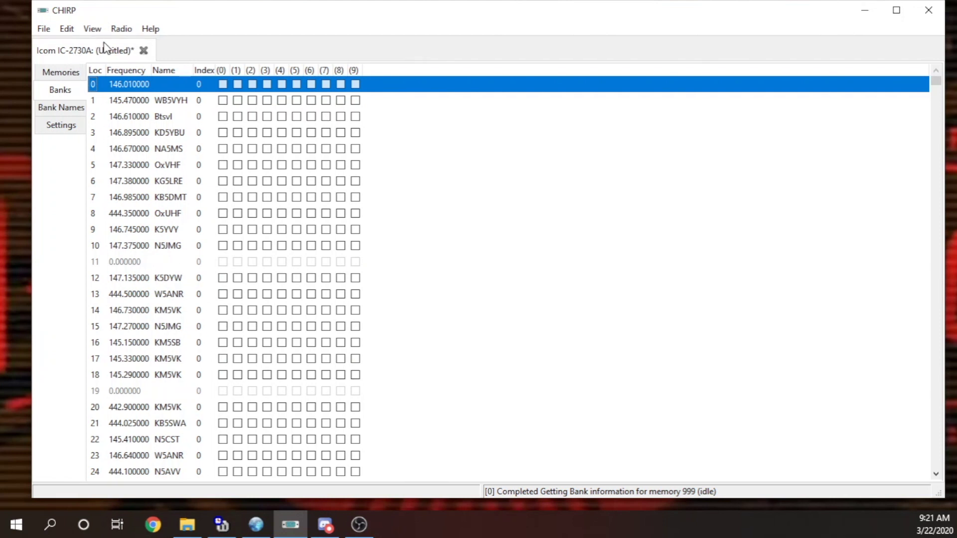
click(121, 30)
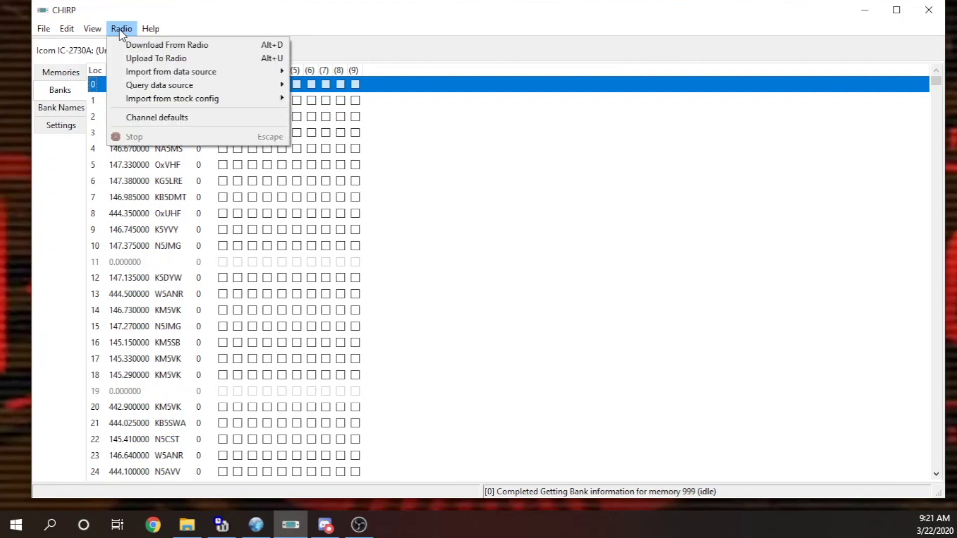
mouse_move(150, 29)
click(184, 10)
click(122, 30)
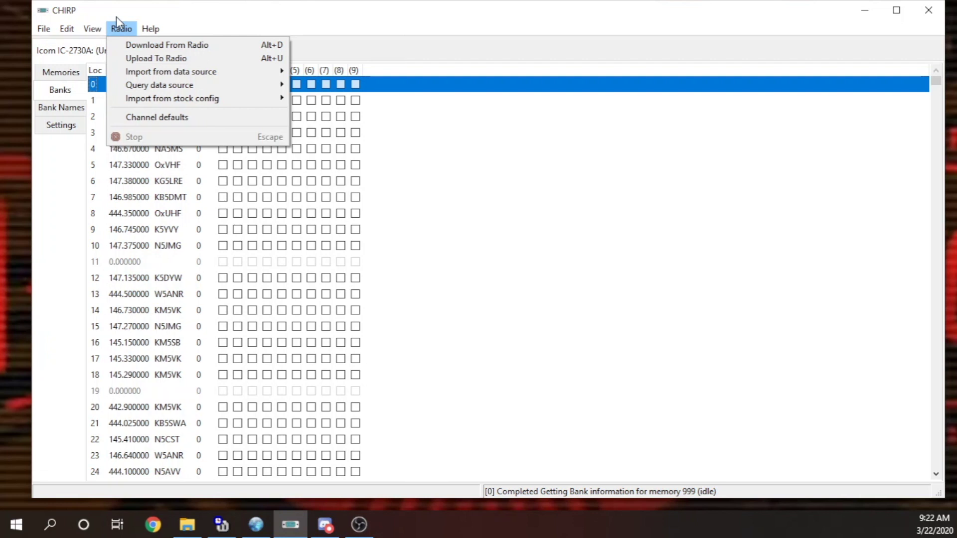
click(150, 28)
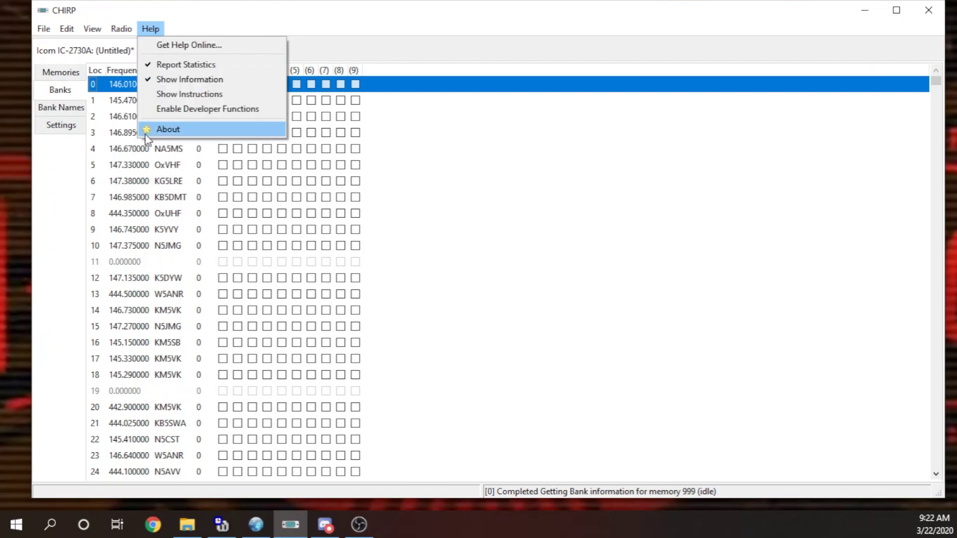